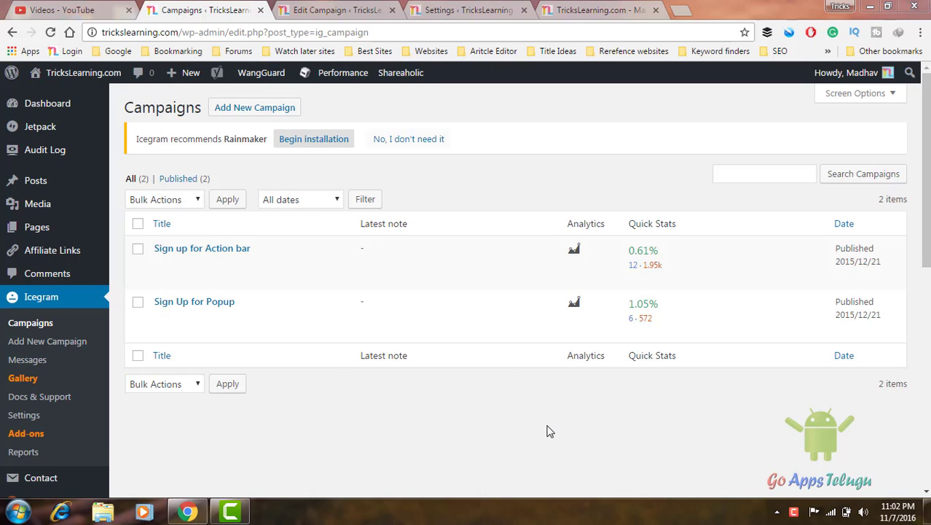
Examine the sign-up action bar and popup on the live TricksLearning.com site, ending back at the campaigns list.
left_click(585, 13)
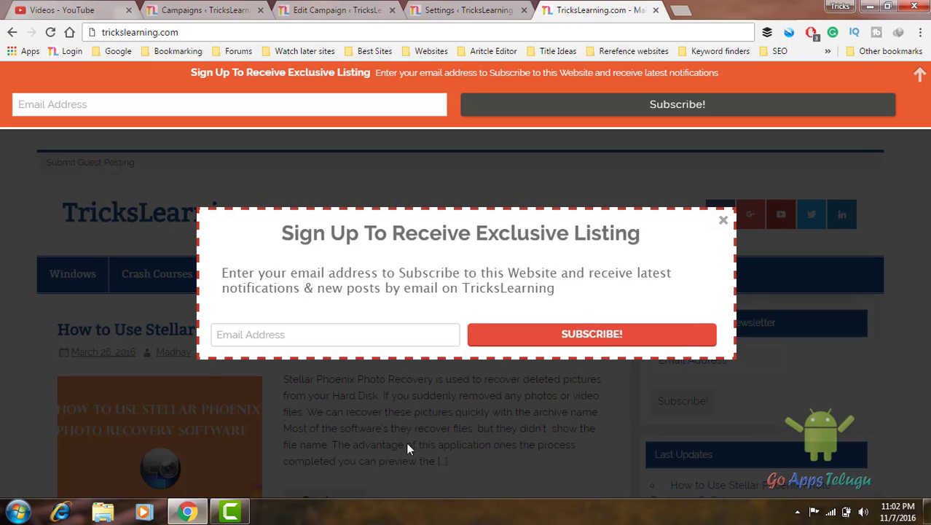
left_click(271, 334)
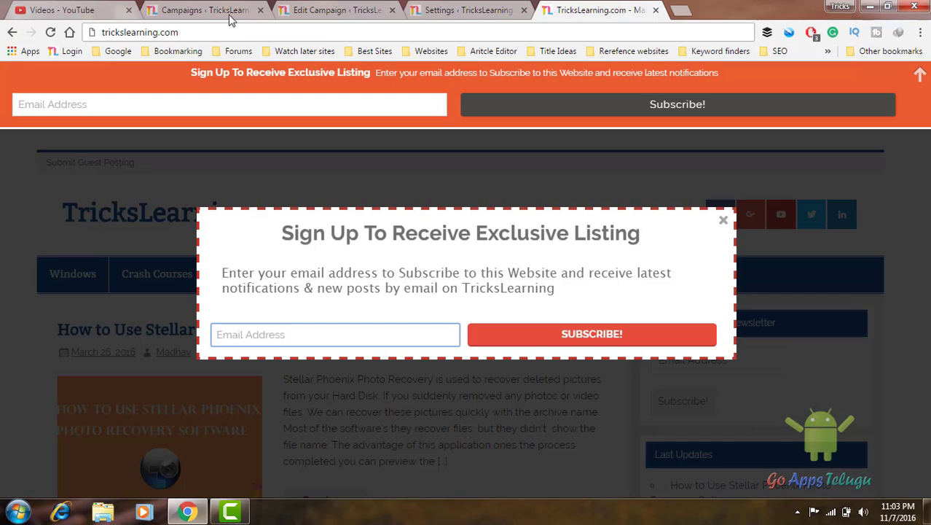
left_click(213, 8)
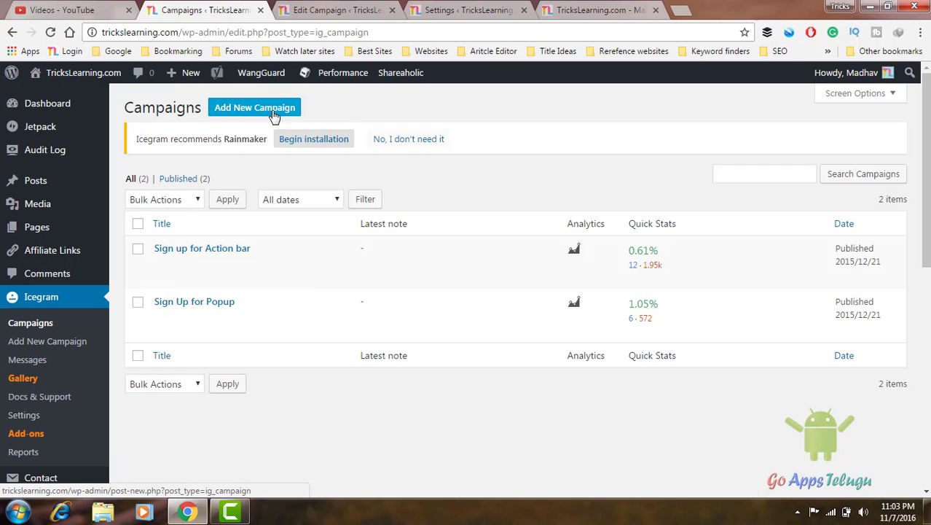
Open the "Sign up for Action bar" campaign for editing and examine its title against the campaigns list.
left_click(337, 12)
scroll(277, 291, "up", 4)
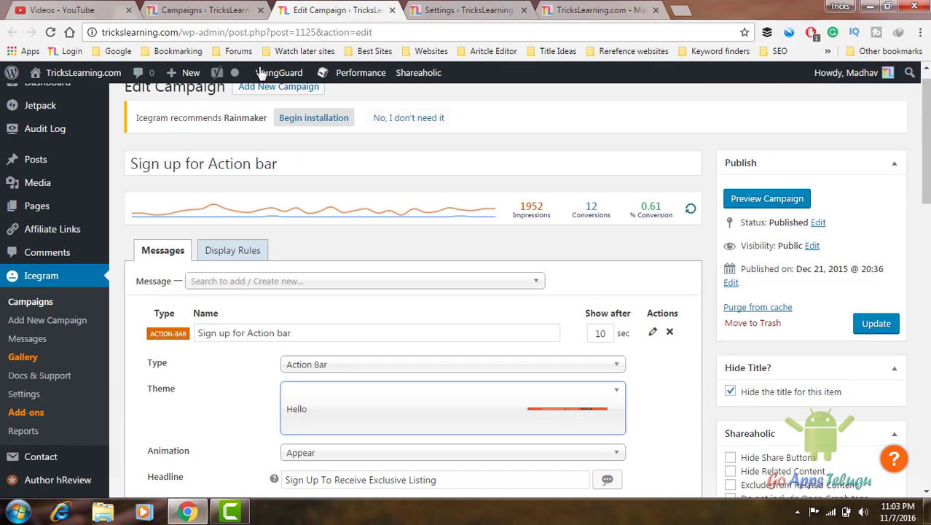
mouse_move(299, 202)
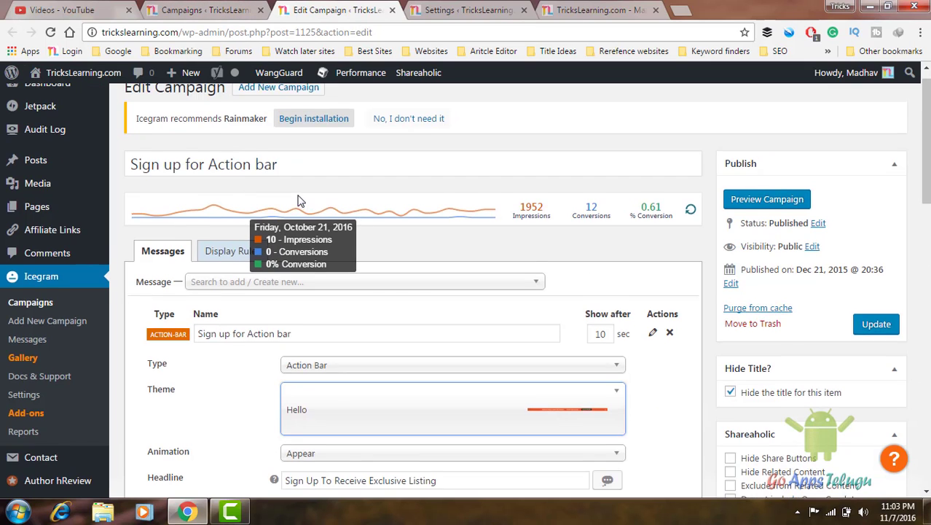
scroll(297, 200, "up", 1)
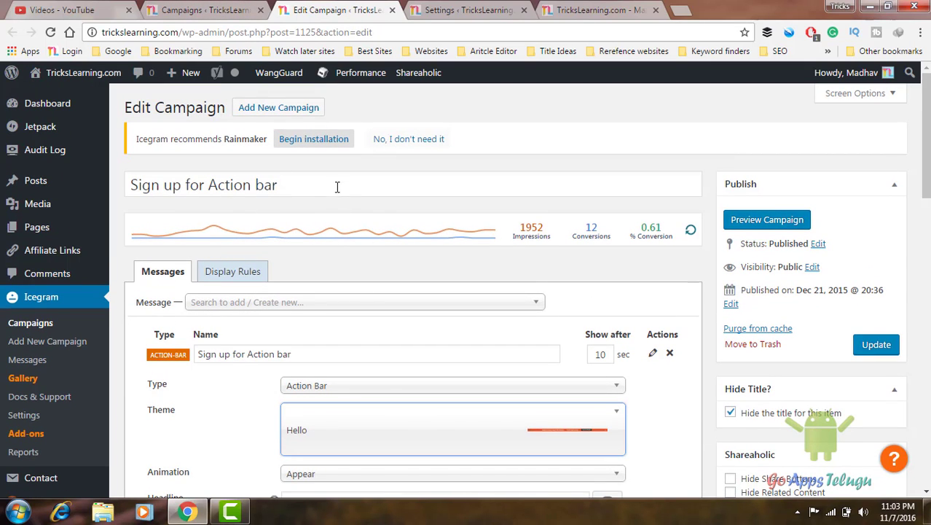
left_click_drag(355, 183, 108, 182)
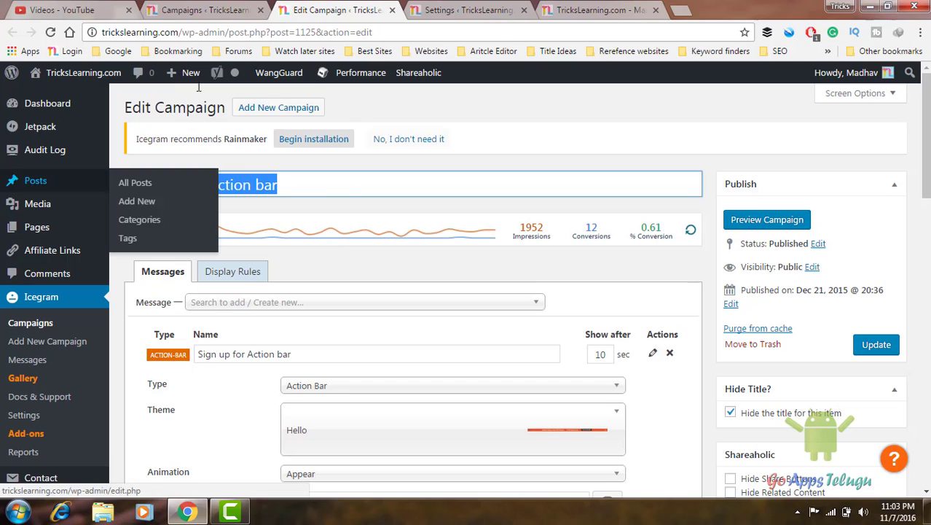
left_click(208, 9)
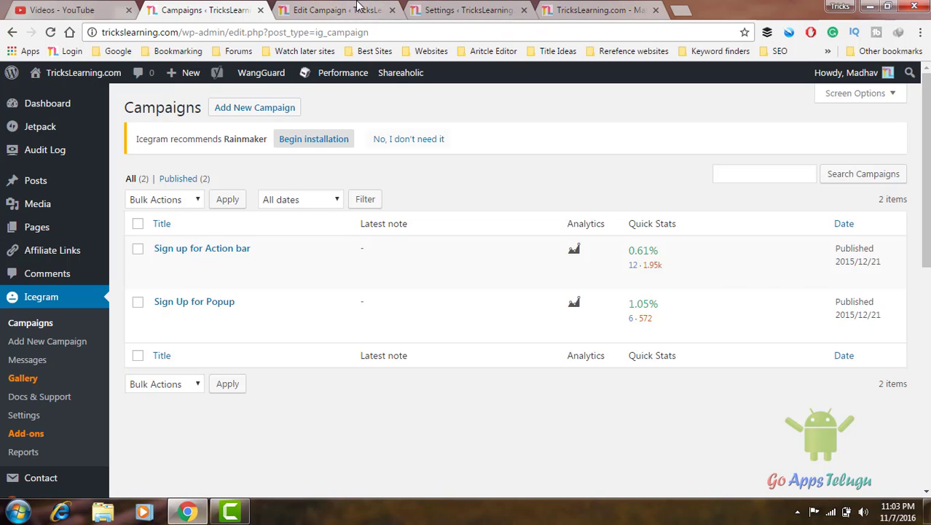
left_click(358, 9)
left_click(290, 178)
Examine the message name and the "Show after" delay of the action bar message.
scroll(285, 277, "down", 1)
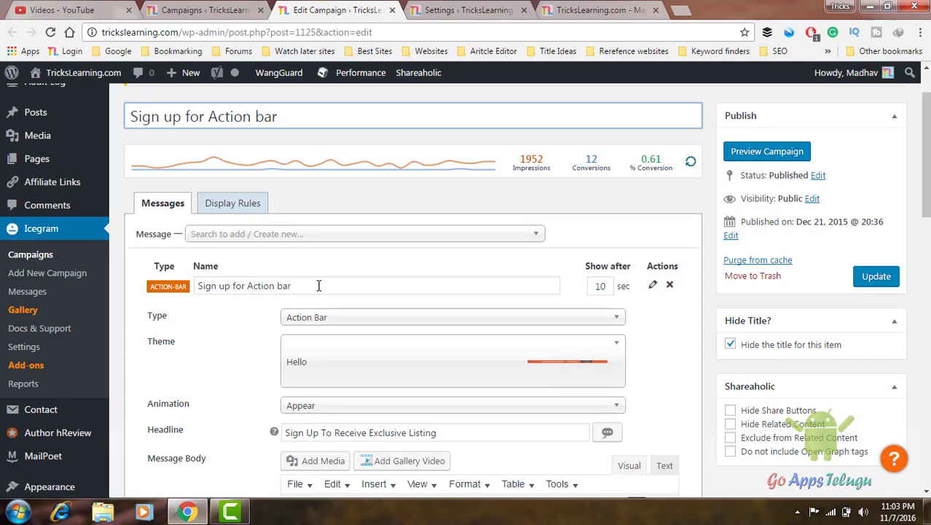
left_click_drag(318, 285, 199, 298)
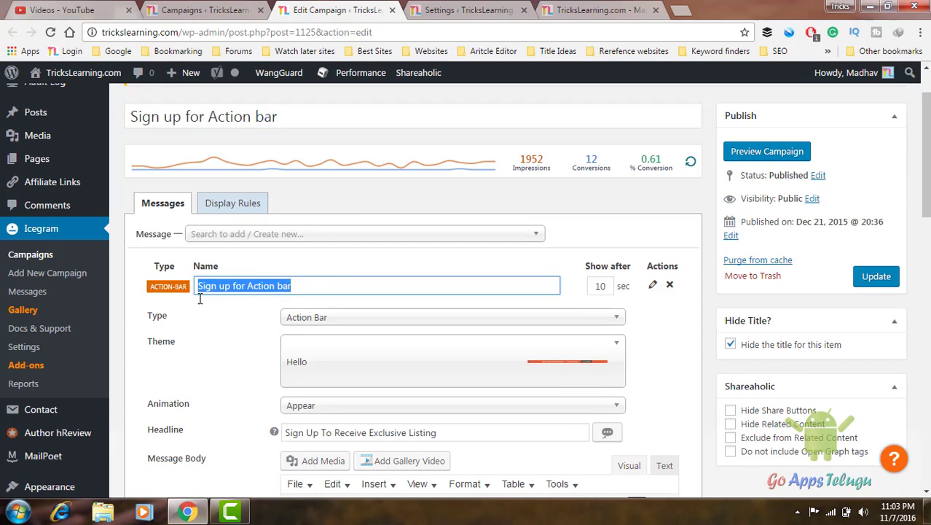
left_click(302, 291)
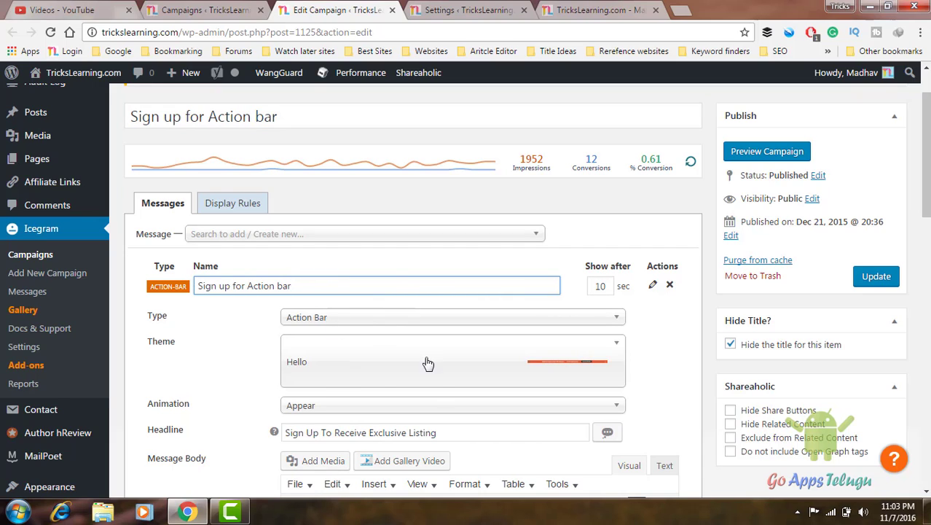
left_click_drag(607, 285, 592, 284)
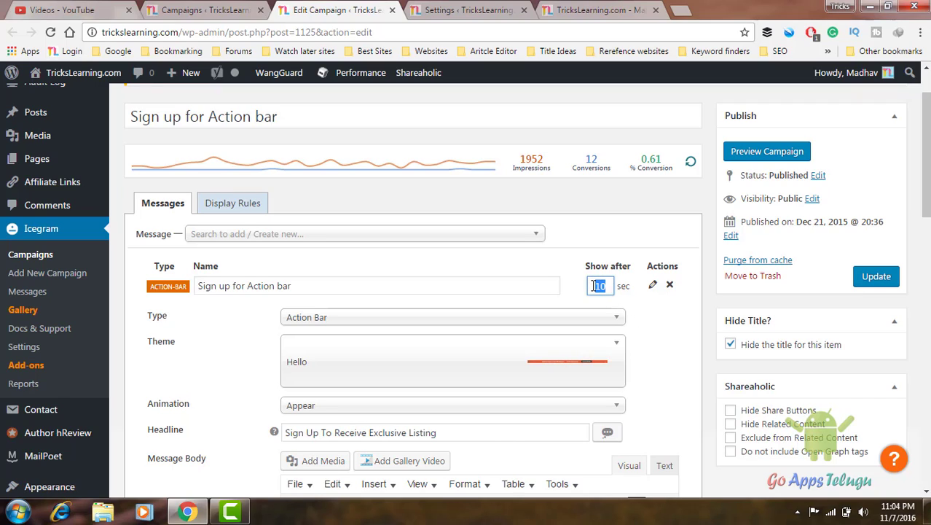
left_click(605, 285)
left_click(236, 355)
scroll(236, 355, "down", 1)
scroll(236, 355, "down", 2)
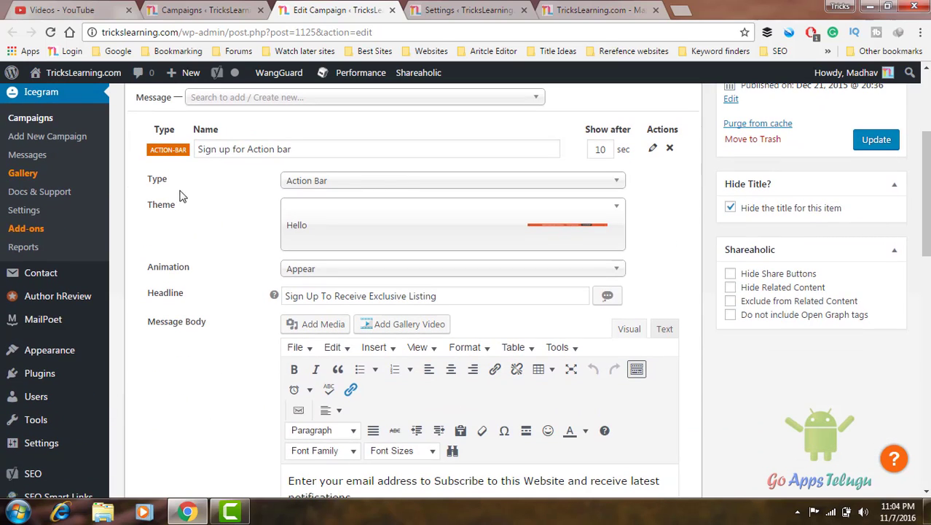
Review the available message types and compare the Action Bar type with the bar on the live site.
left_click(381, 181)
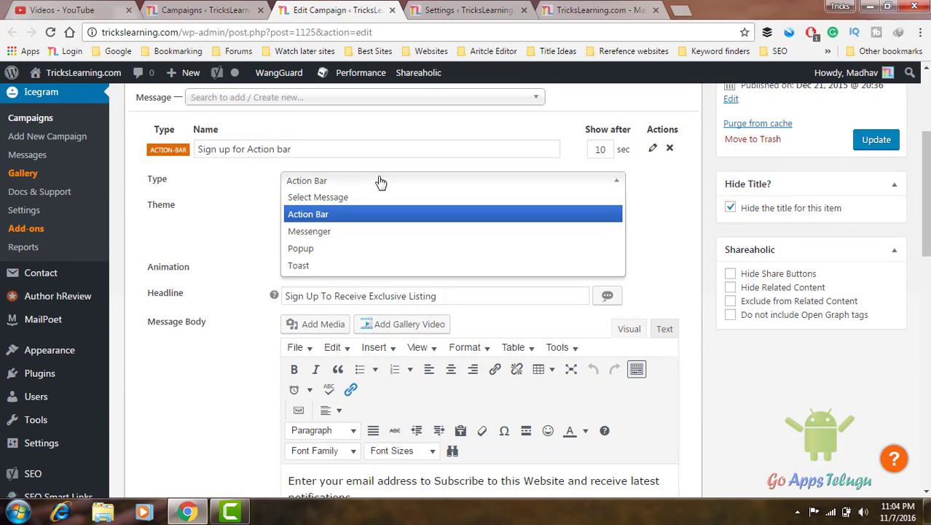
left_click(559, 12)
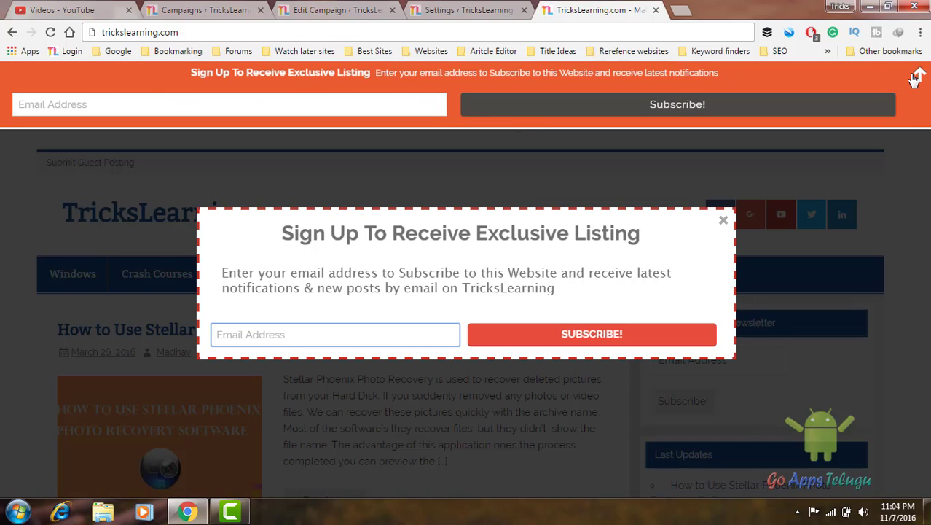
left_click(905, 99)
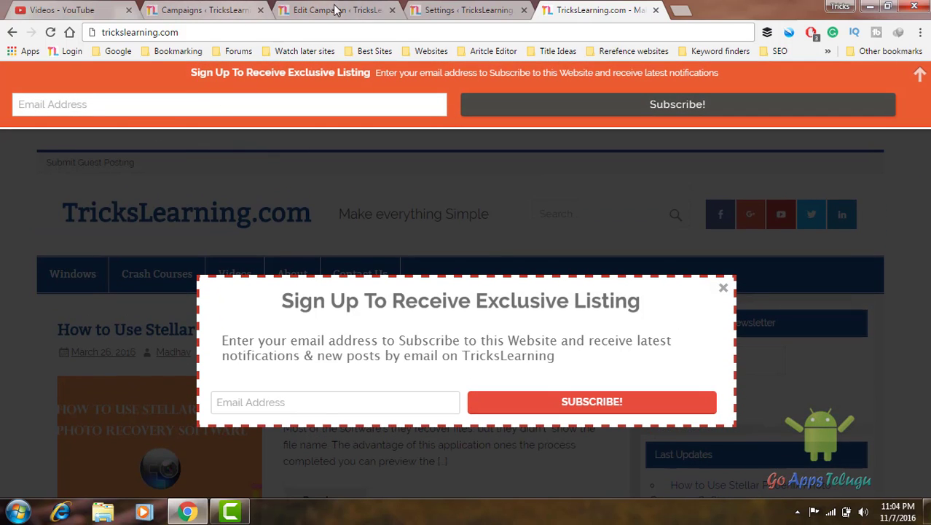
left_click(284, 15)
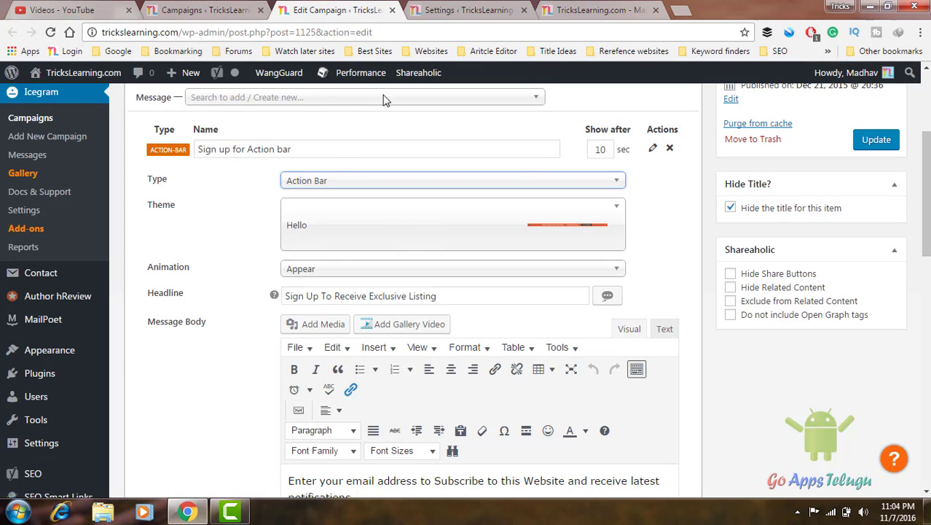
left_click(438, 11)
left_click(592, 10)
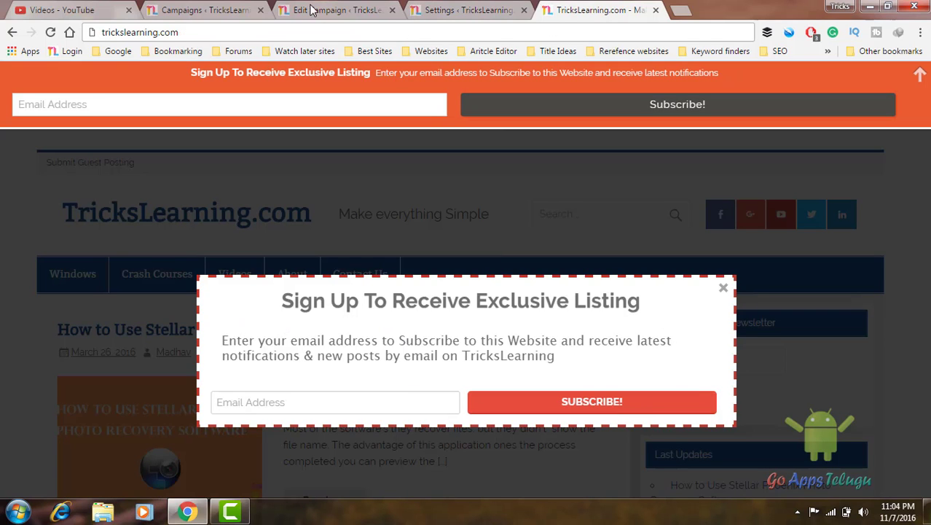
left_click(210, 10)
left_click(352, 10)
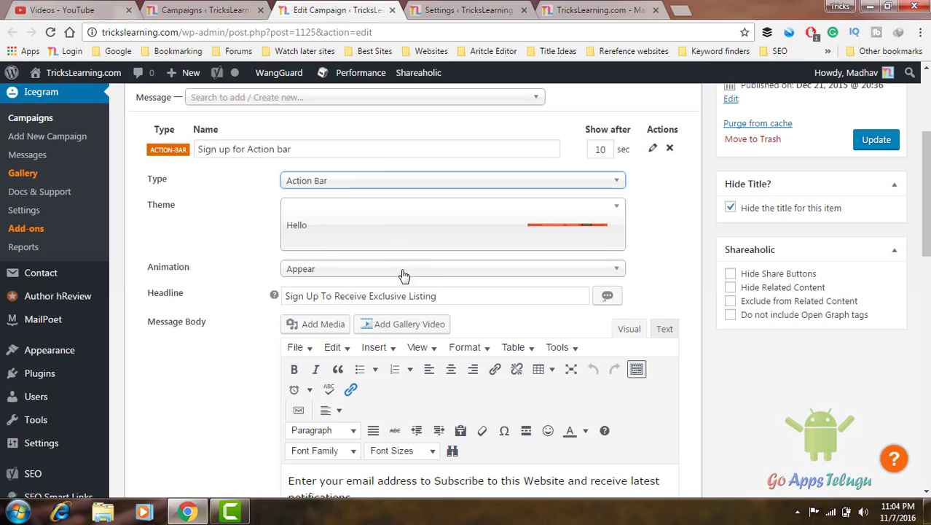
Check the popup on the live site and choose Action Bar as the campaign message's type.
left_click(347, 183)
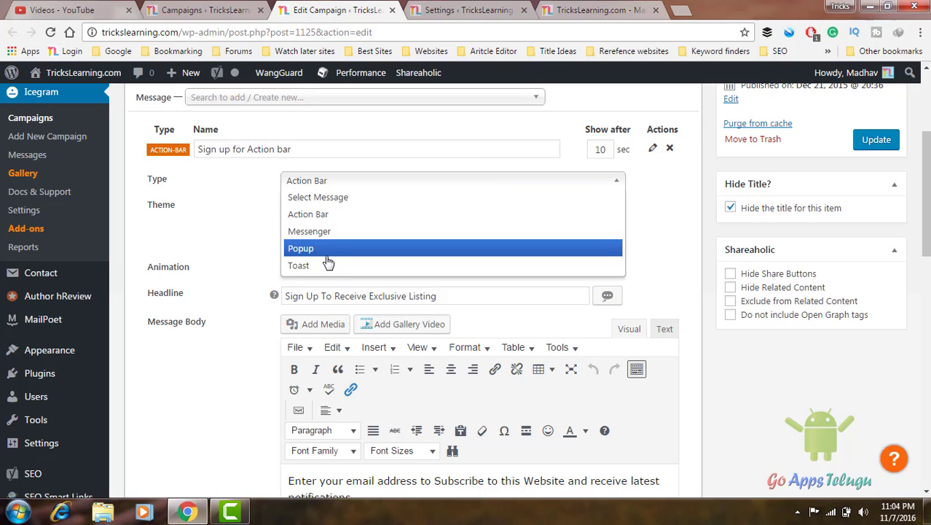
left_click(574, 10)
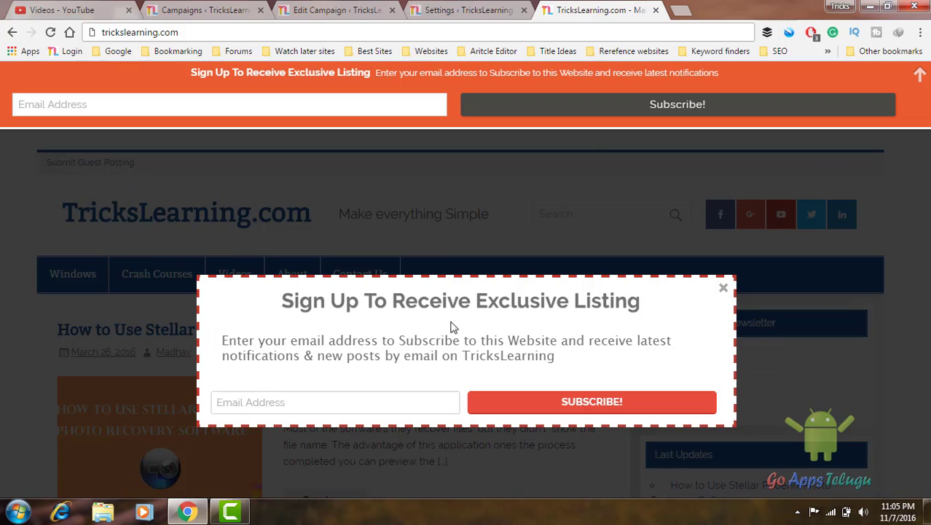
left_click(324, 9)
left_click(312, 181)
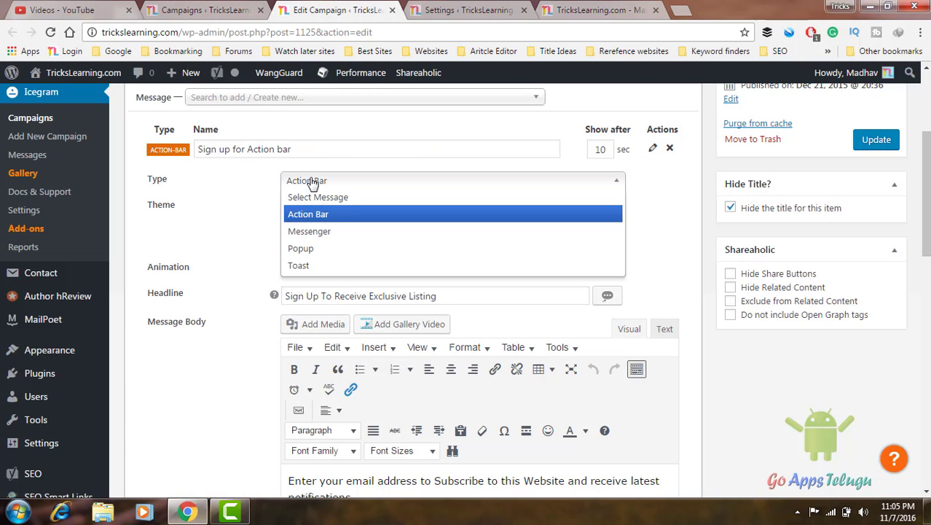
left_click(312, 215)
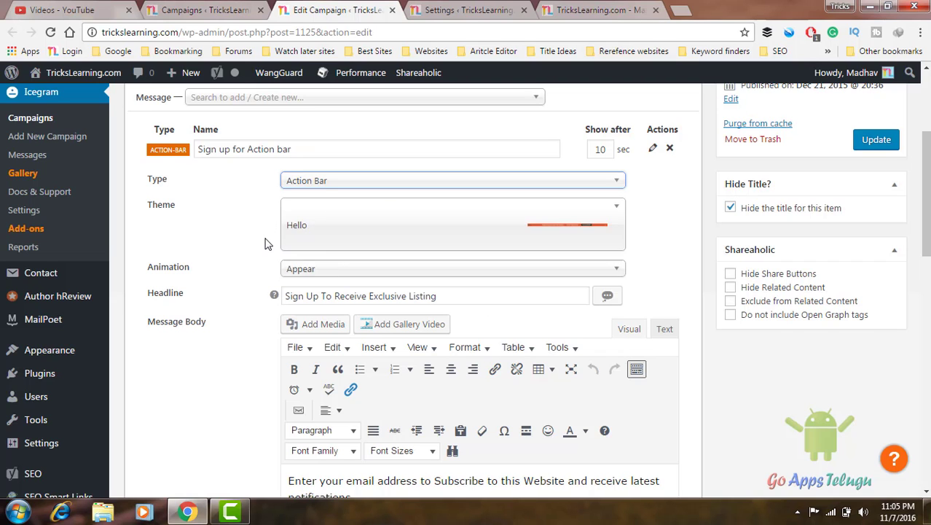
Choose the Hello theme for the action bar message.
scroll(263, 240, "down", 1)
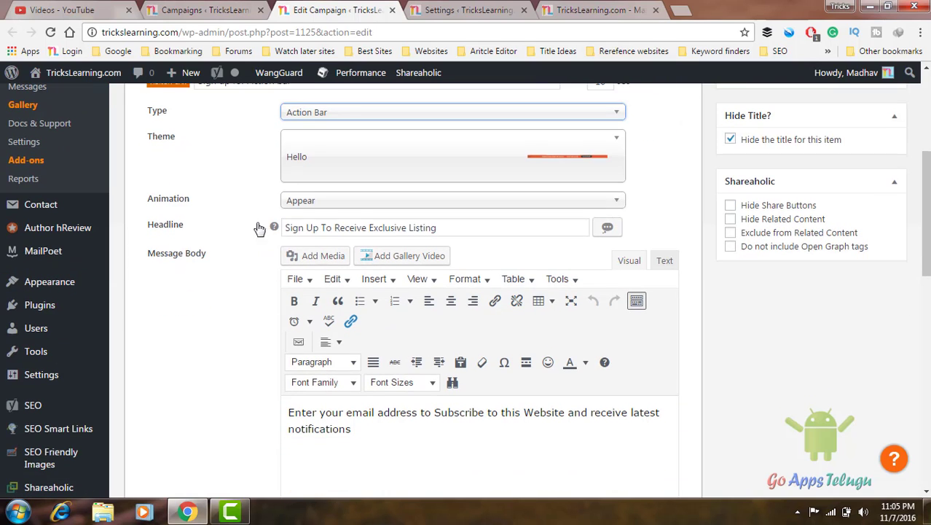
left_click(298, 150)
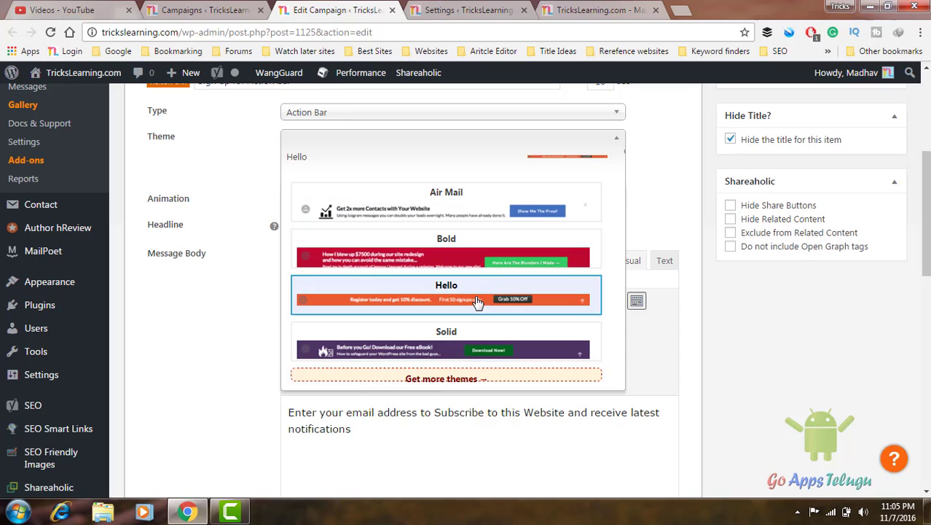
left_click(432, 303)
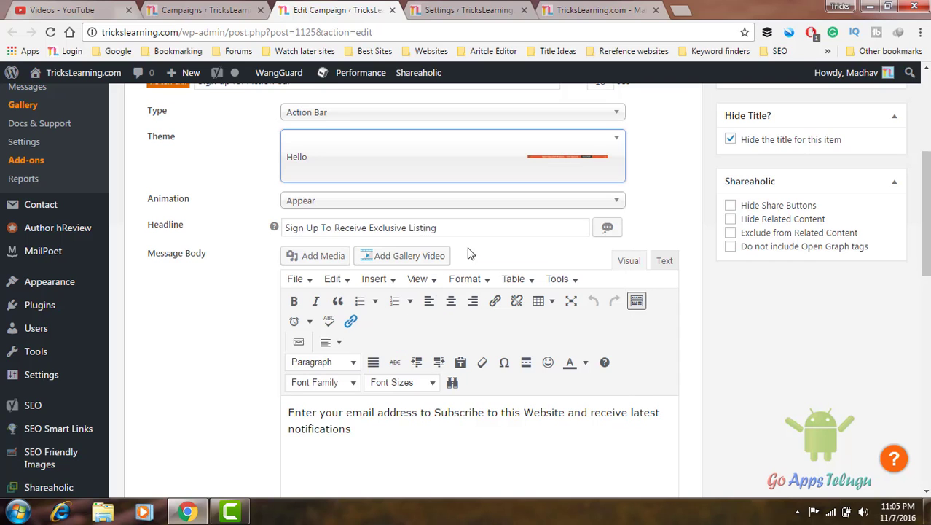
Review the animation options and choose Appear for the action bar message.
left_click(329, 204)
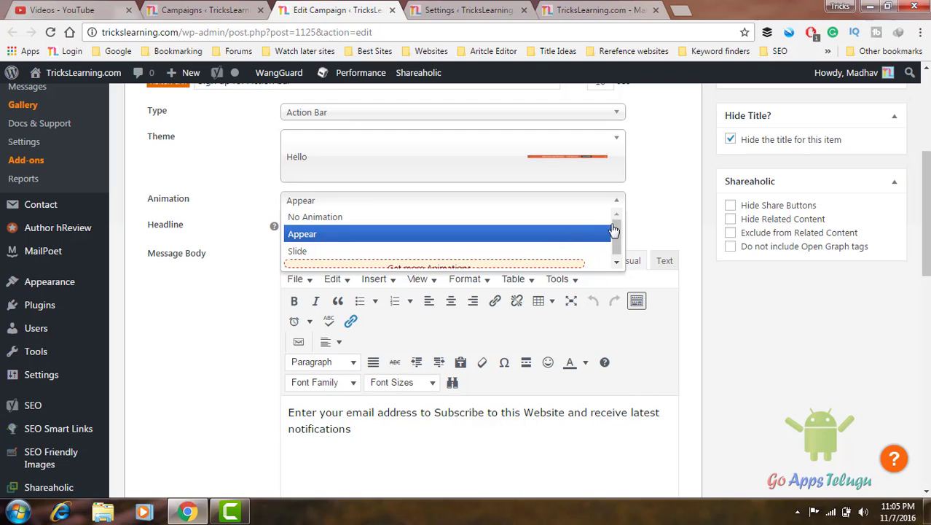
scroll(618, 234, "down", 1)
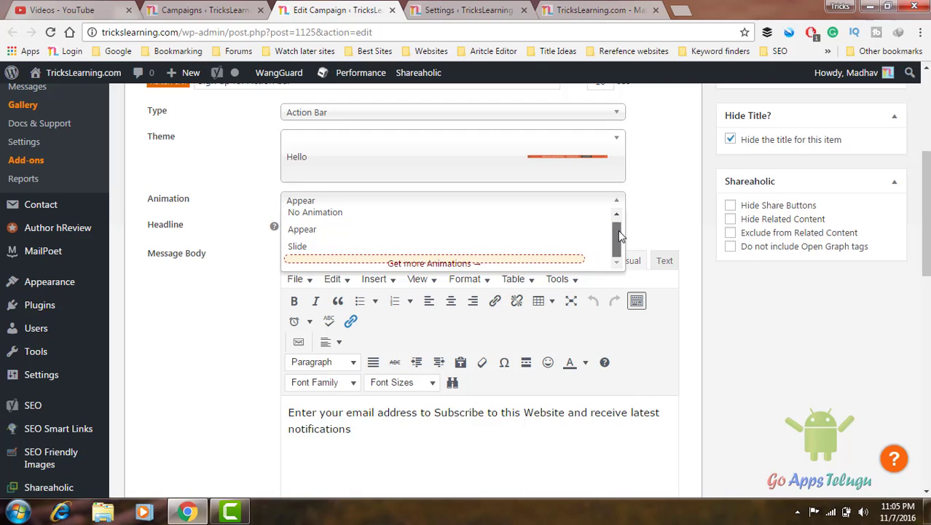
scroll(618, 230, "up", 1)
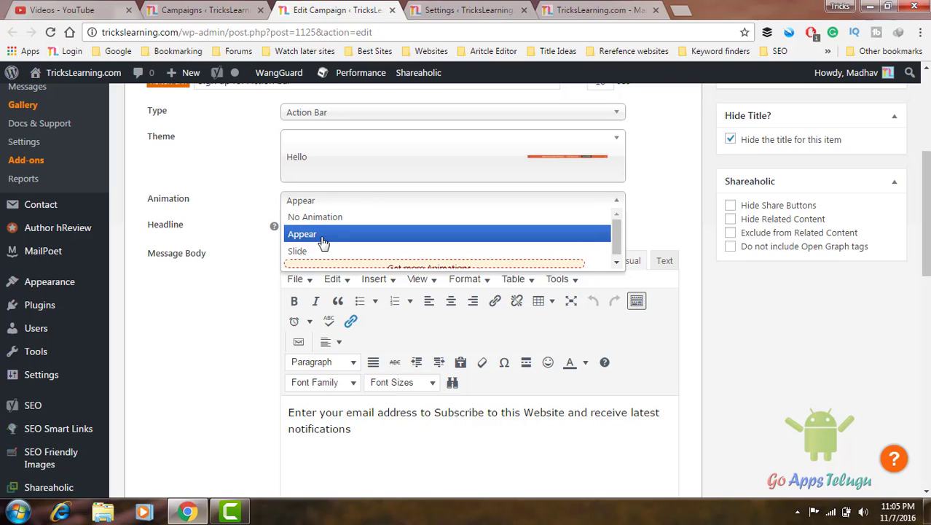
left_click(323, 242)
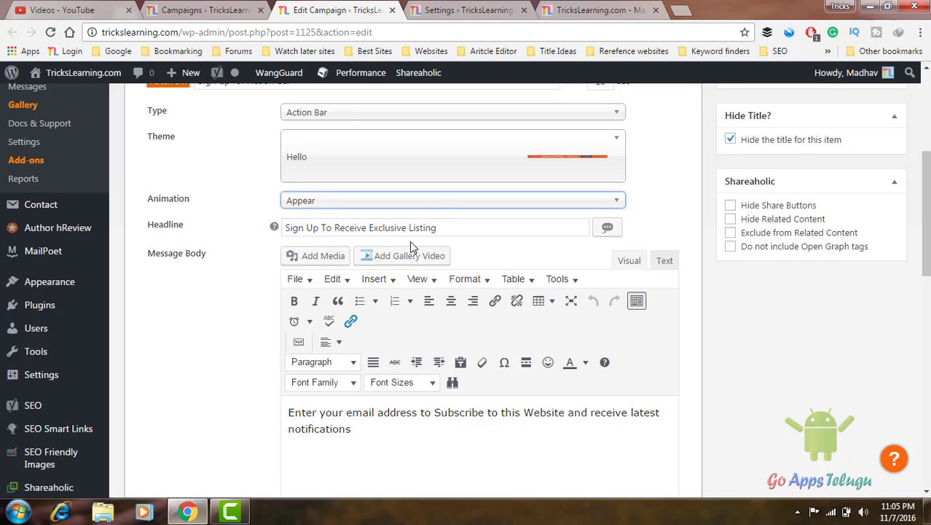
Compare the message's headline and body text with the action bar shown on the live site.
left_click(595, 9)
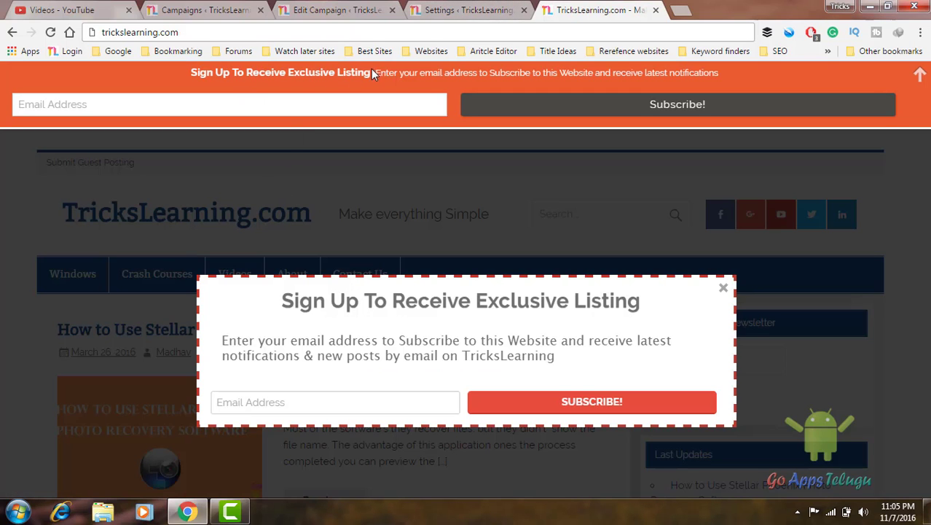
left_click(329, 10)
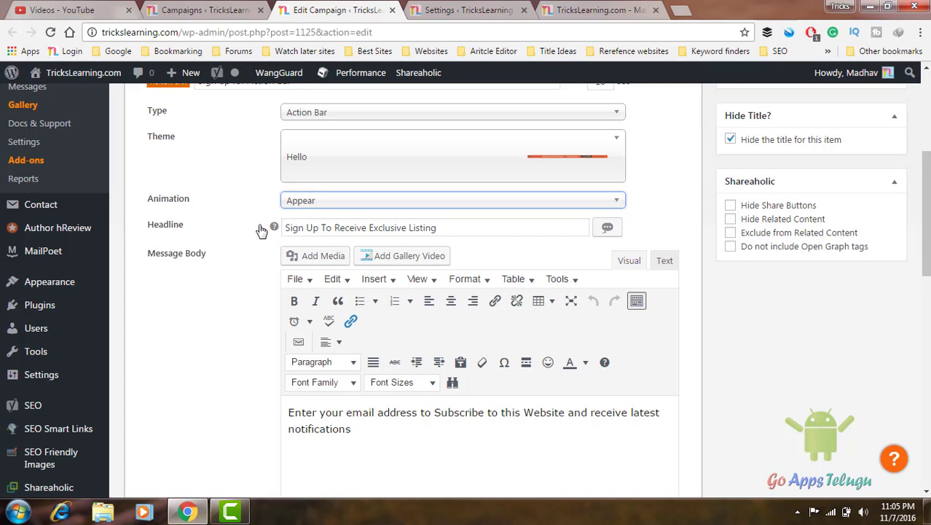
left_click_drag(463, 227, 225, 235)
left_click(398, 230)
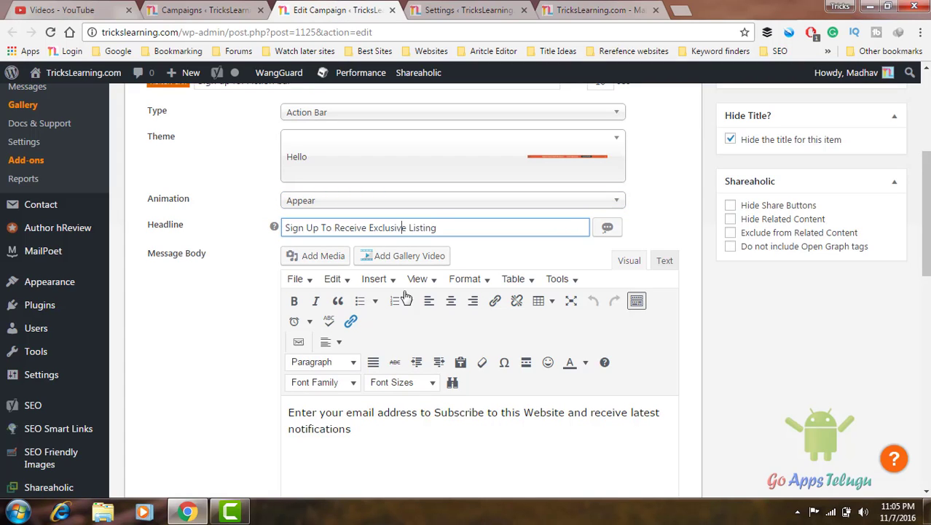
scroll(398, 355, "down", 1)
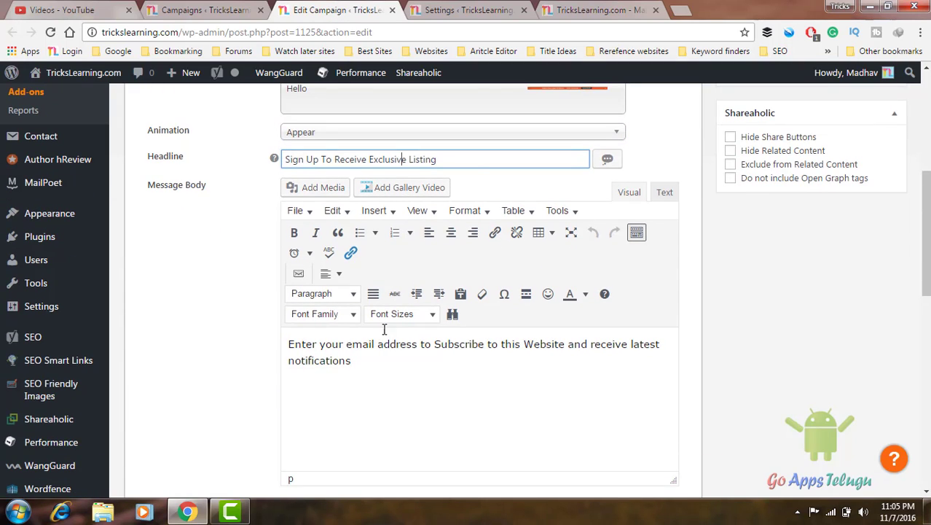
left_click(598, 11)
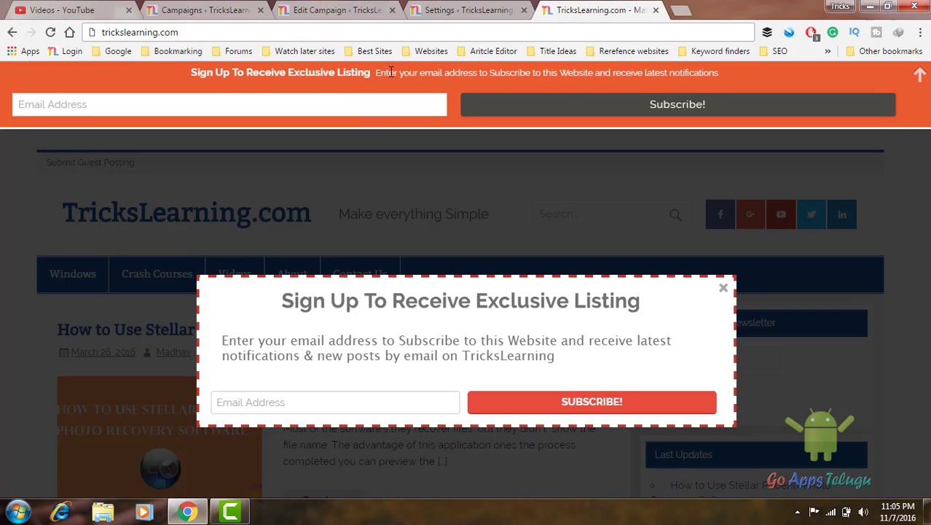
Return to the action bar campaign's editor and review the message body text.
left_click(211, 11)
left_click(321, 11)
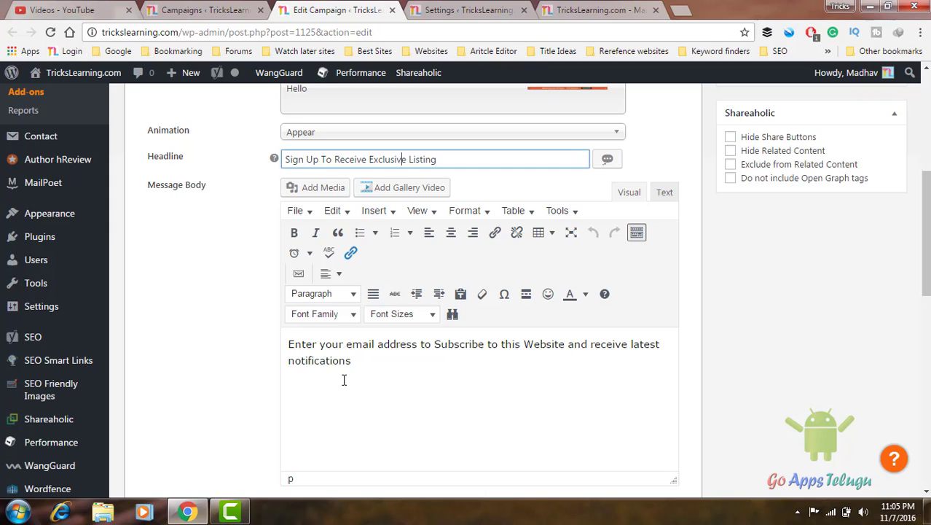
left_click_drag(287, 342, 302, 344)
left_click(369, 370)
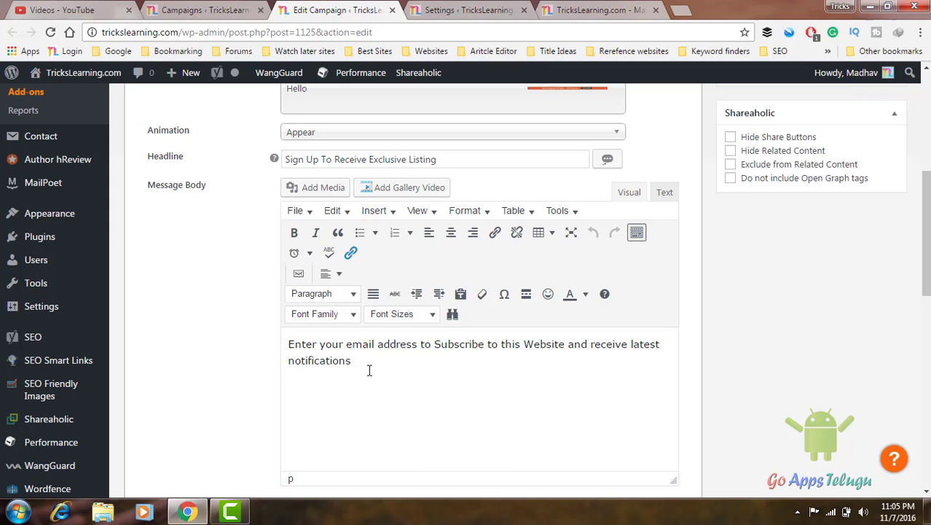
Compare the message's opt-in form section with the live site's action bar and review the available form styles.
scroll(316, 380, "down", 4)
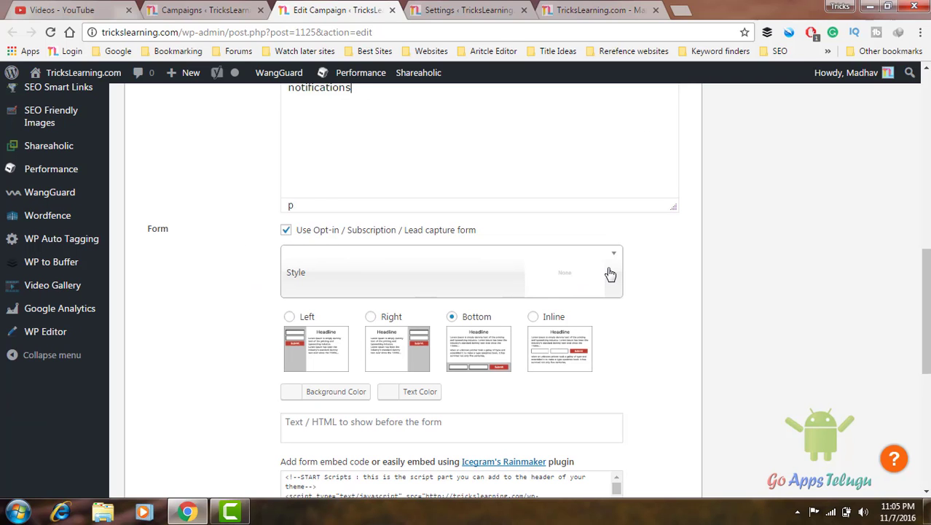
left_click(605, 10)
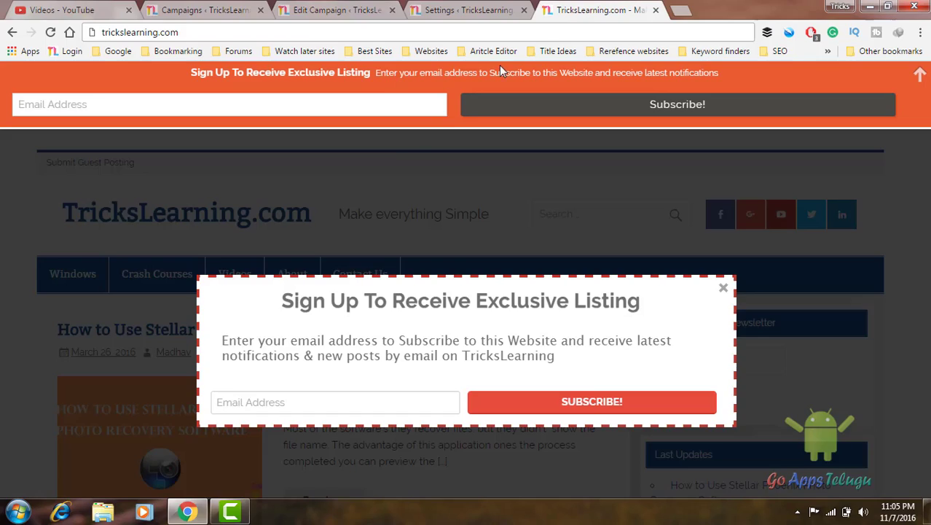
left_click(332, 10)
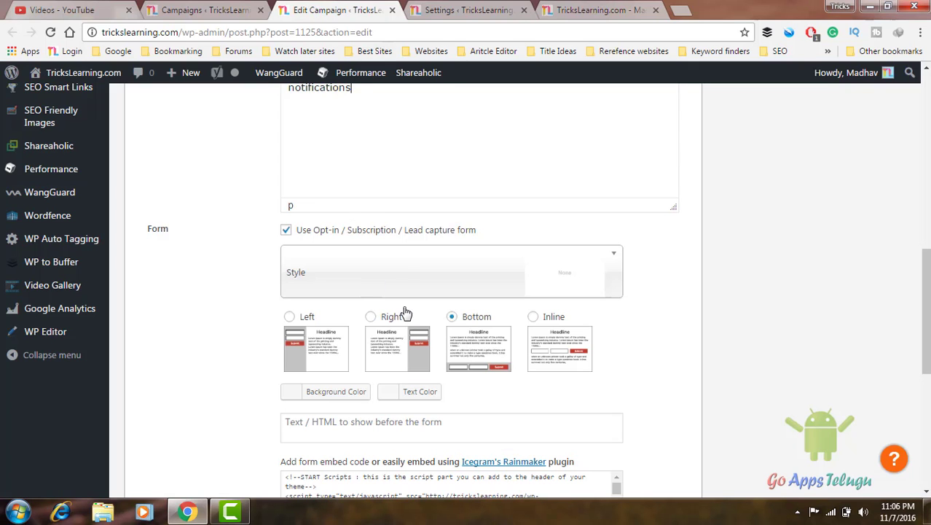
left_click(390, 262)
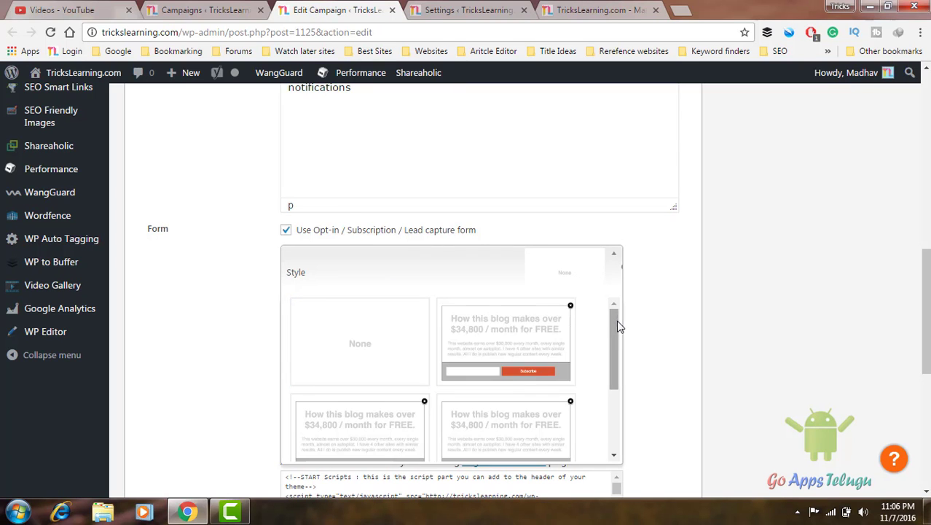
mouse_move(617, 320)
left_mouse_down()
mouse_move(607, 383)
mouse_move(611, 331)
left_mouse_up()
left_click(238, 366)
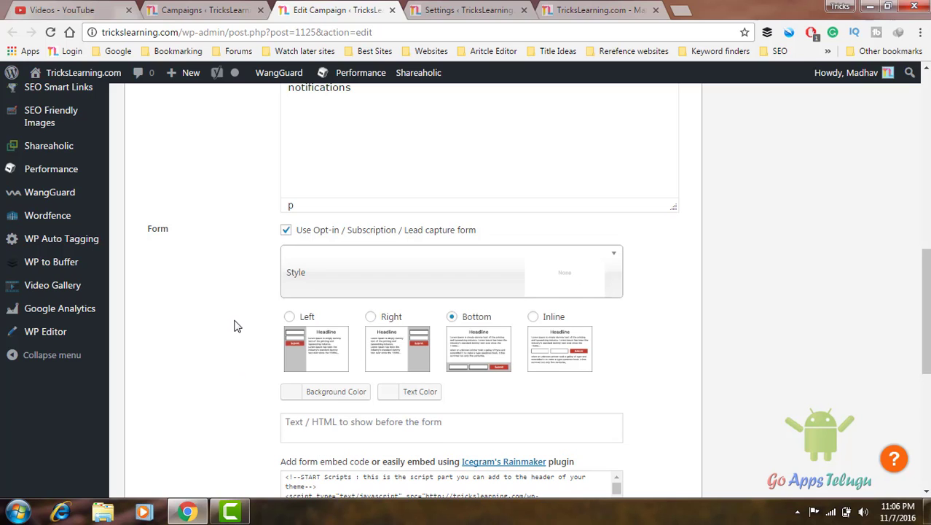
Examine the form's placement options, the text field before the form and the form embed code.
scroll(233, 326, "down", 1)
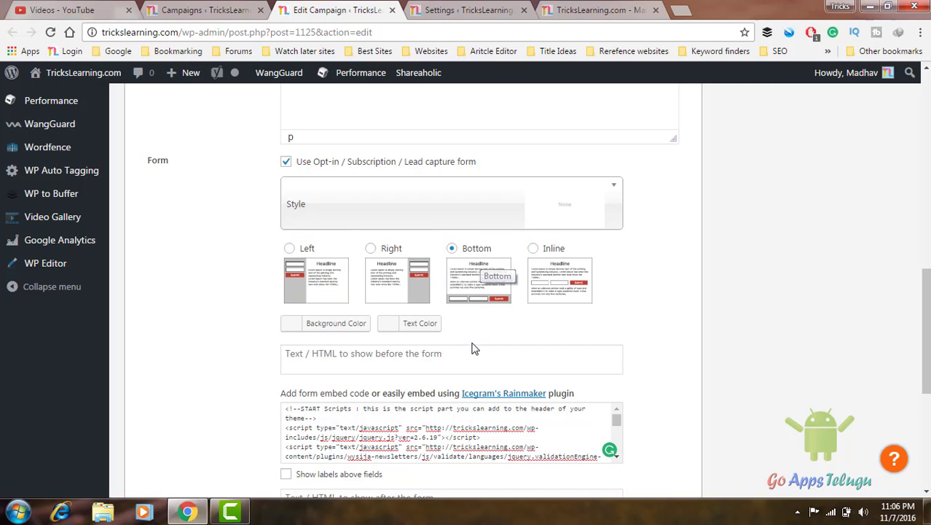
scroll(471, 348, "down", 2)
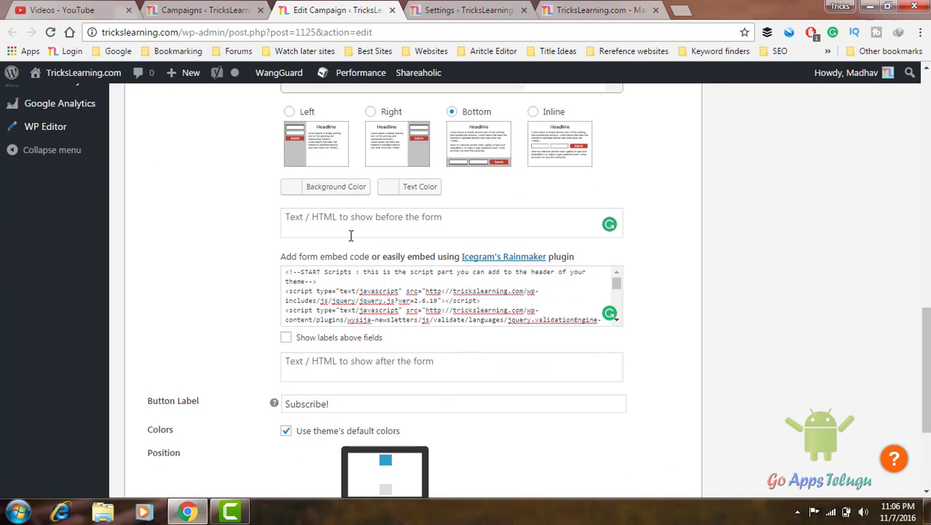
left_click(316, 291)
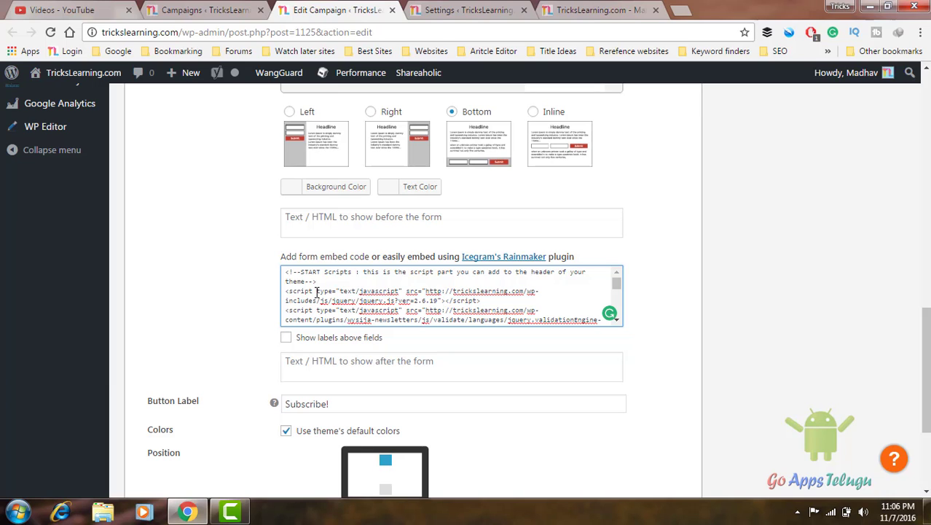
Look back over the message settings and locate MailPoet and its pages in the WordPress admin navigation.
scroll(317, 292, "up", 5)
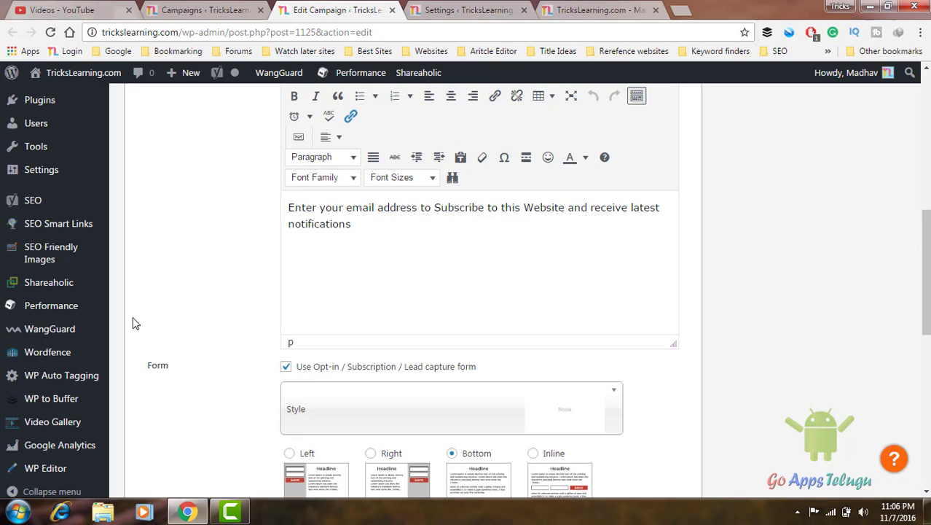
scroll(136, 321, "up", 1)
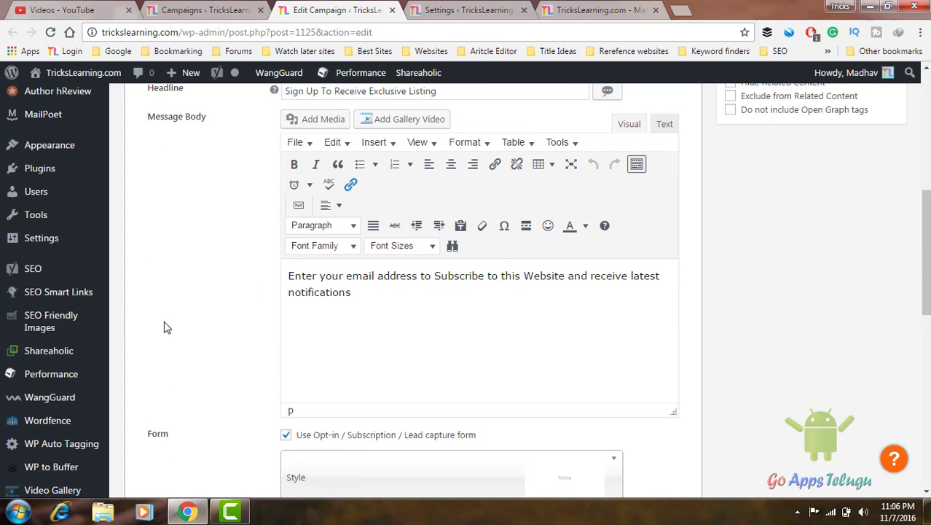
scroll(164, 328, "down", 1)
scroll(169, 335, "down", 1)
scroll(170, 337, "up", 2)
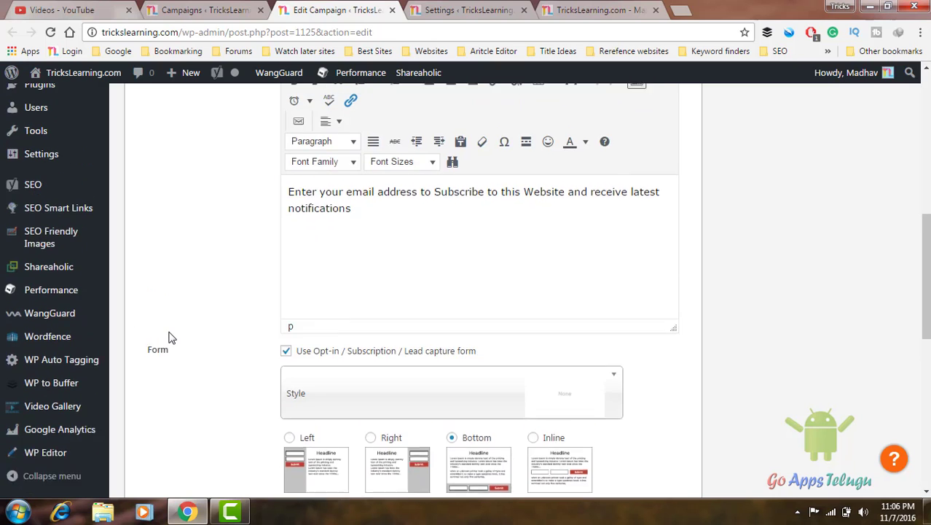
scroll(169, 309, "up", 2)
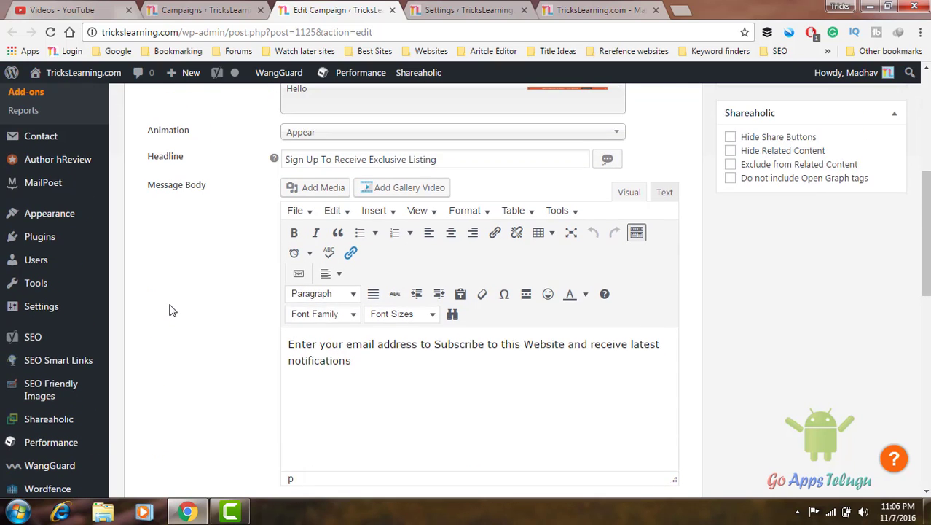
mouse_move(55, 255)
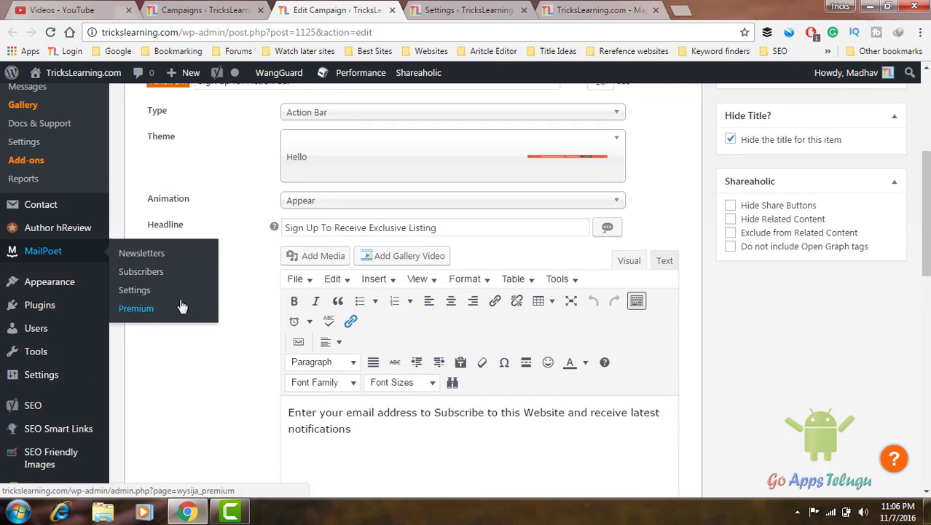
scroll(242, 342, "down", 1)
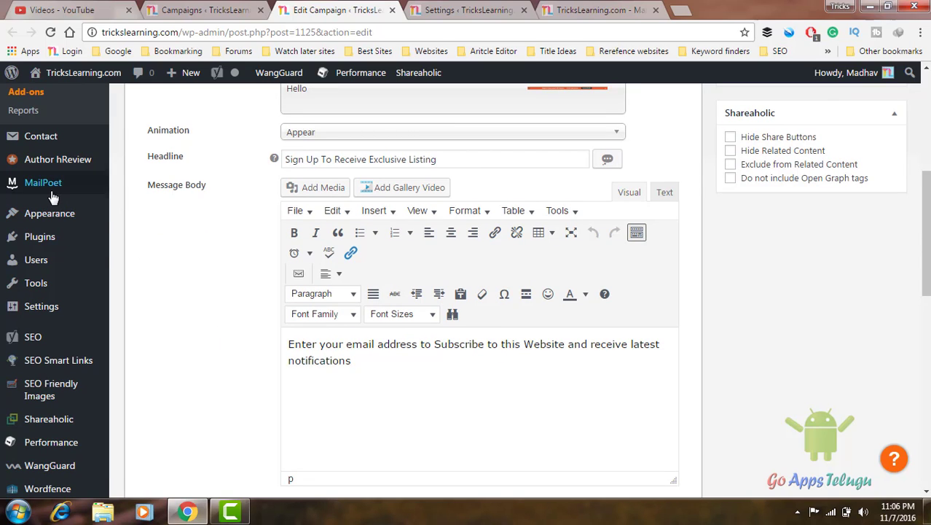
mouse_move(56, 185)
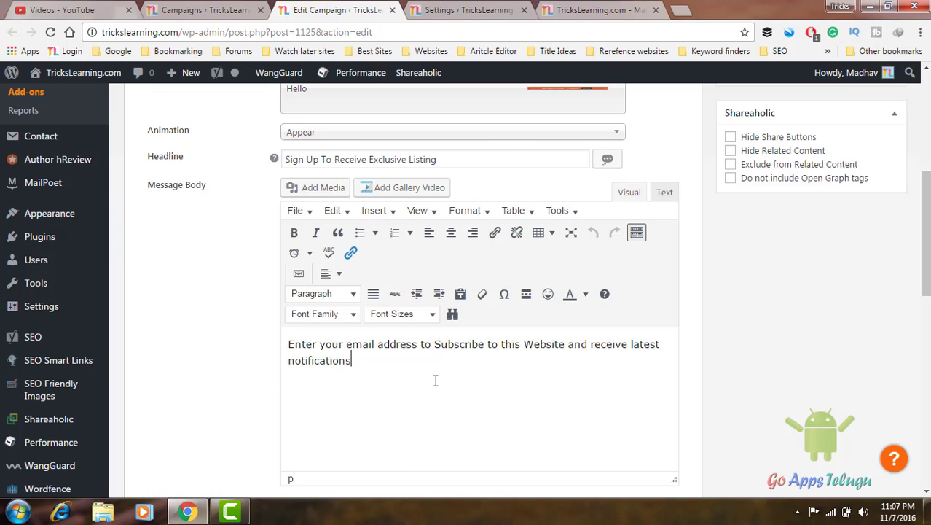
Check the sign-up forms on the live site against the form embed code in the action bar message.
left_click(612, 11)
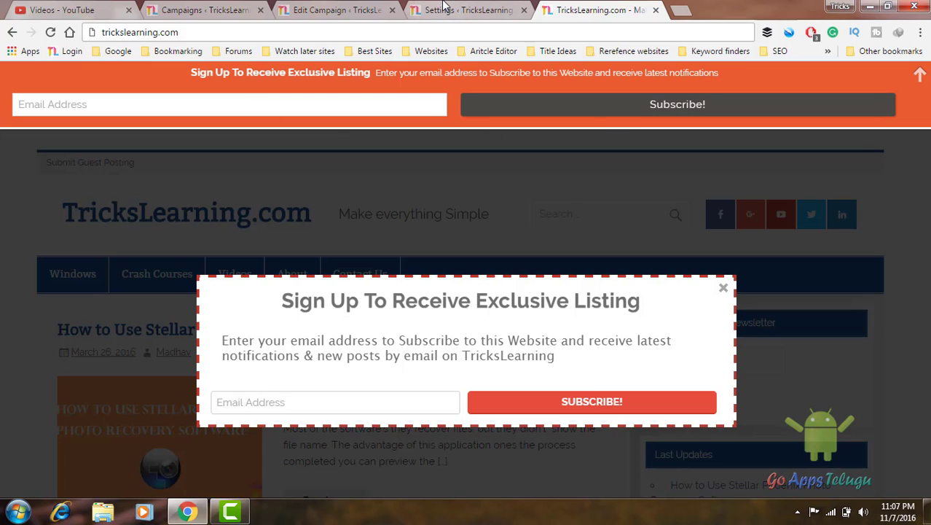
left_click(360, 10)
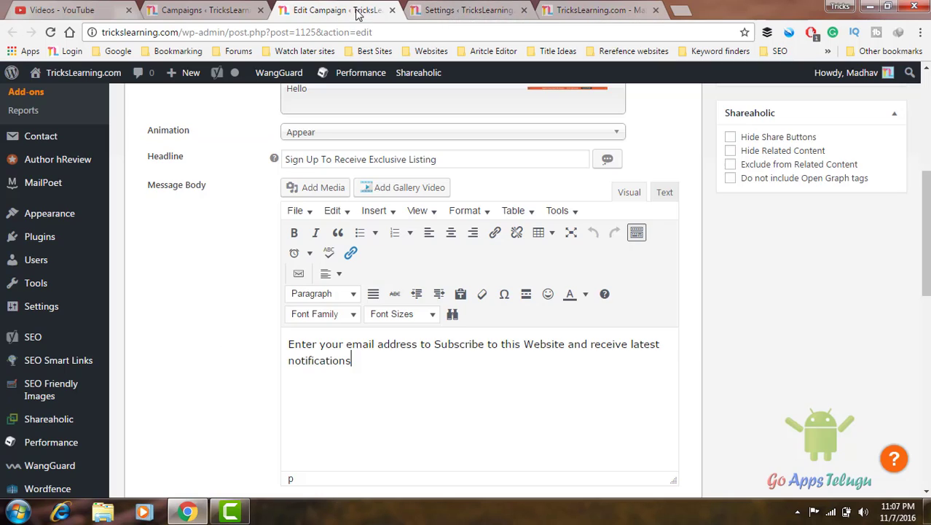
scroll(250, 358, "down", 7)
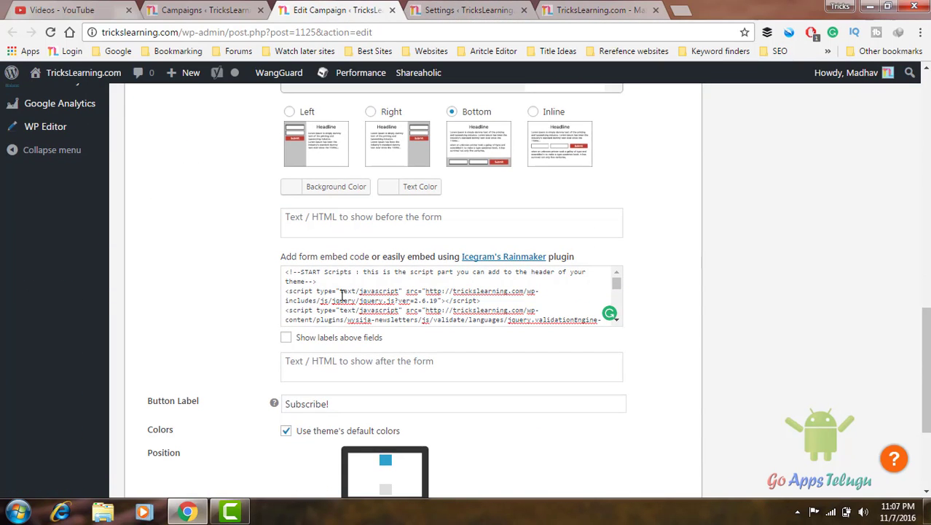
left_click(340, 293)
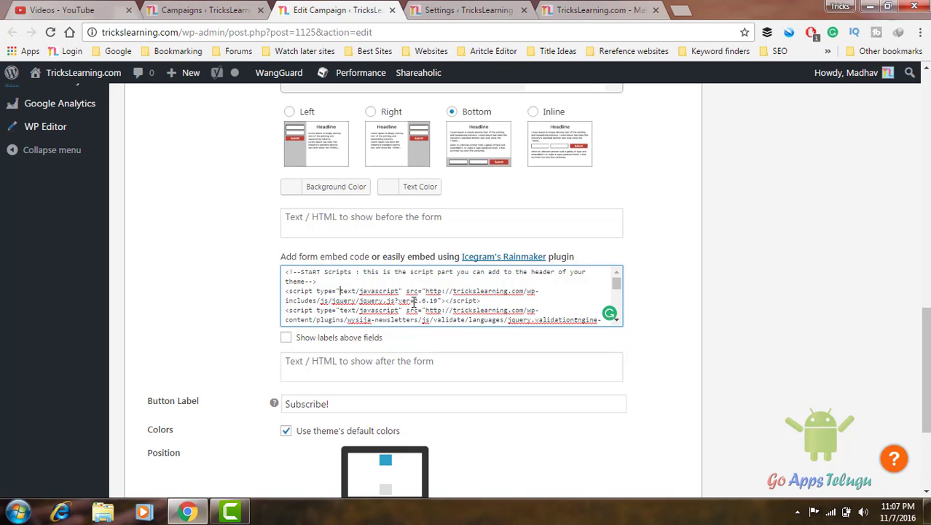
scroll(414, 301, "up", 5)
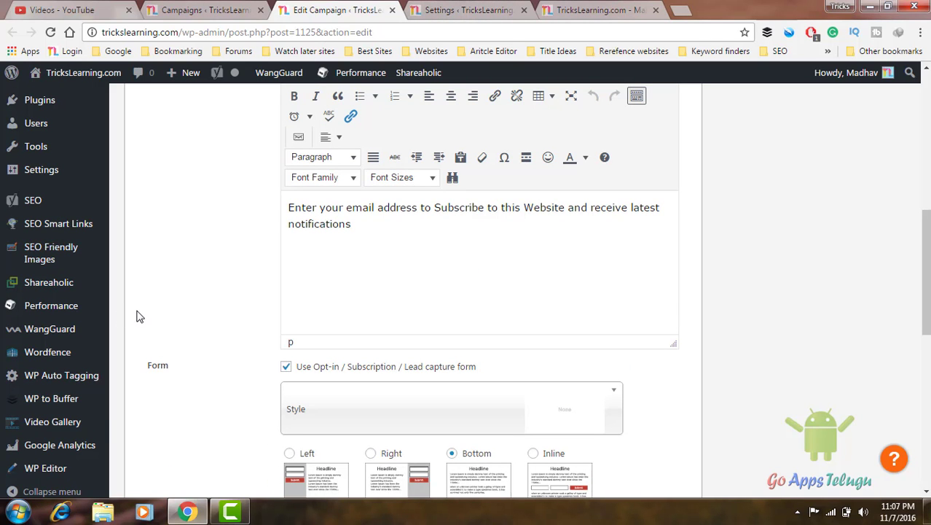
Open MailPoet's Subscribe to our Newsletter form for editing and select its whole HTML embed code.
left_click(470, 10)
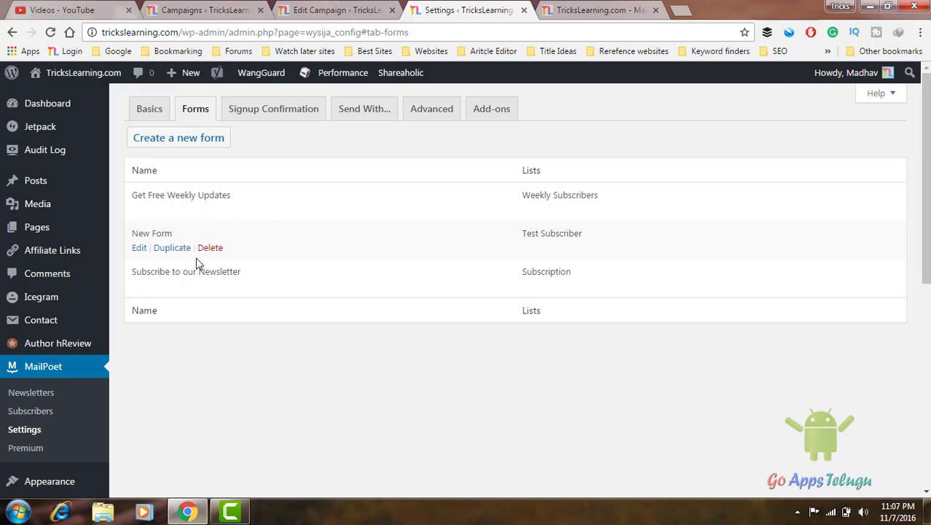
left_click(140, 286)
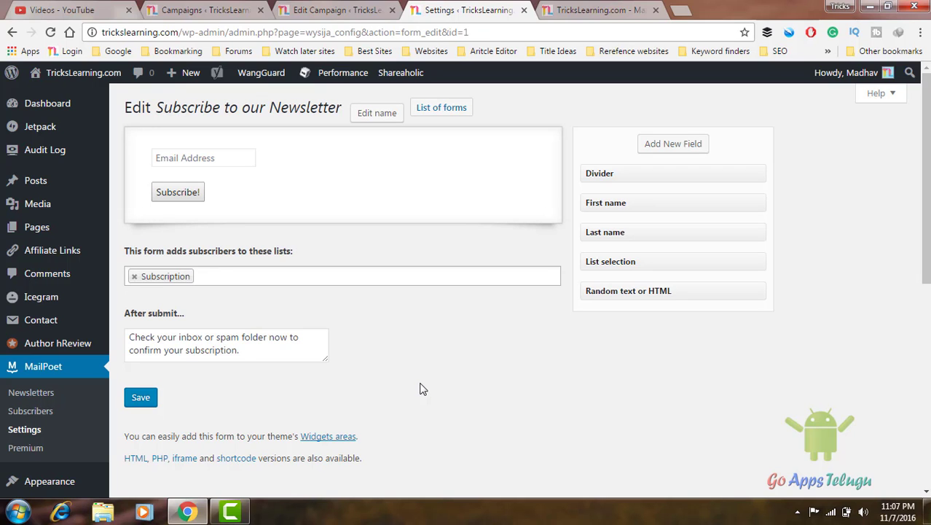
scroll(423, 382, "down", 1)
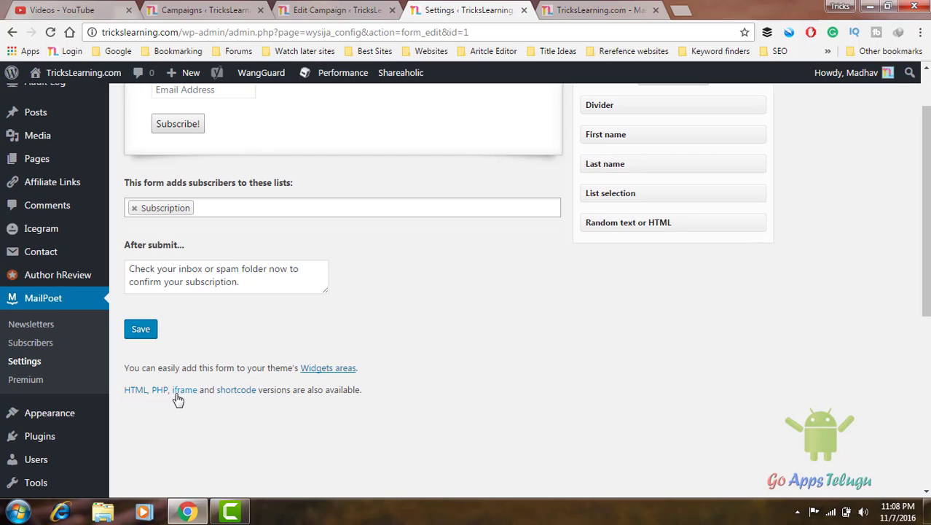
left_click(135, 390)
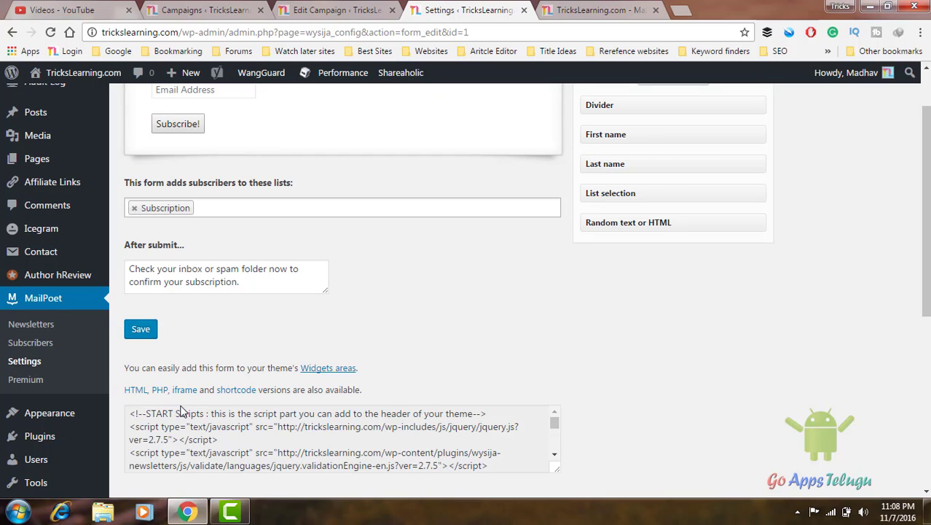
left_click(160, 392)
left_click(137, 392)
left_click(201, 427)
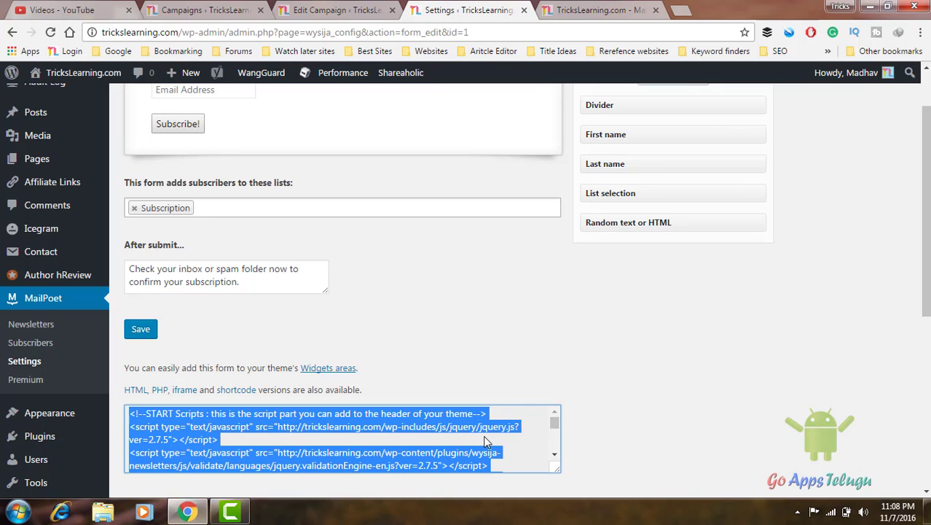
Return to the action bar campaign's editor and locate the form embed code field.
left_click(204, 10)
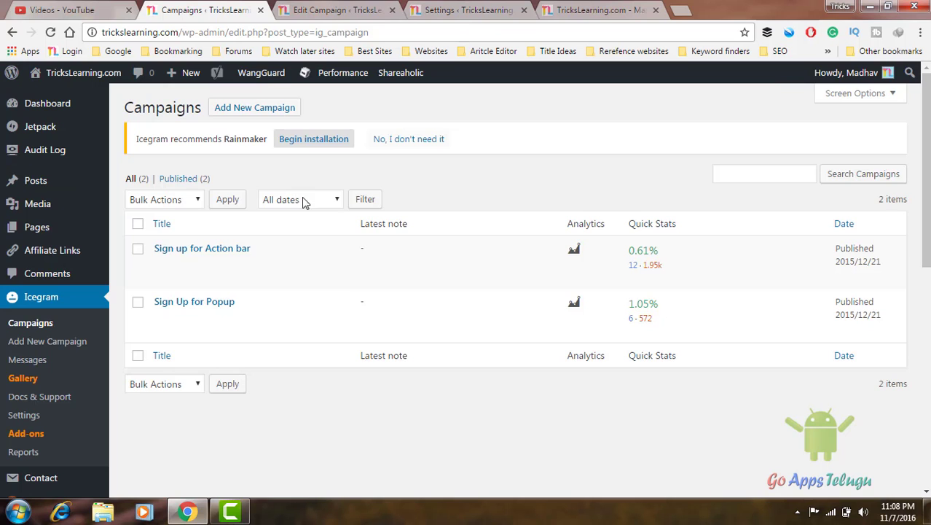
left_click(321, 7)
scroll(407, 328, "down", 2)
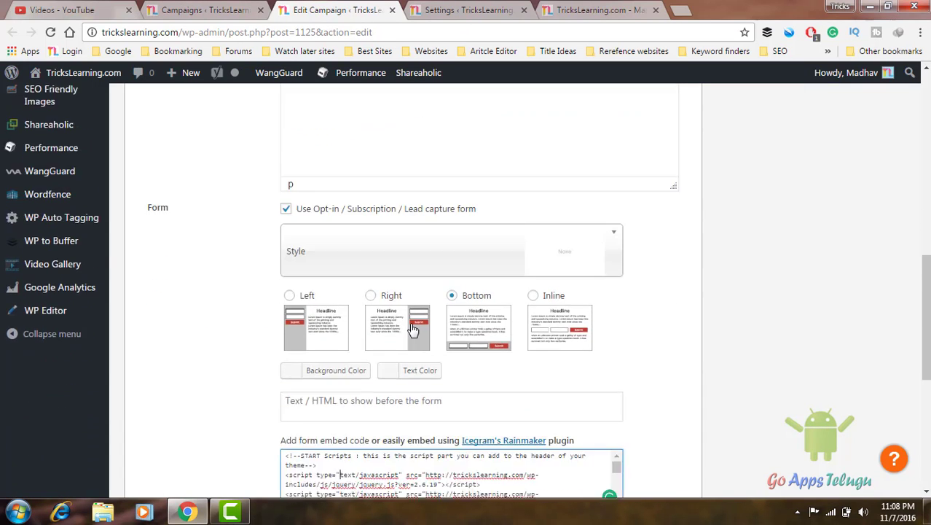
scroll(413, 329, "down", 3)
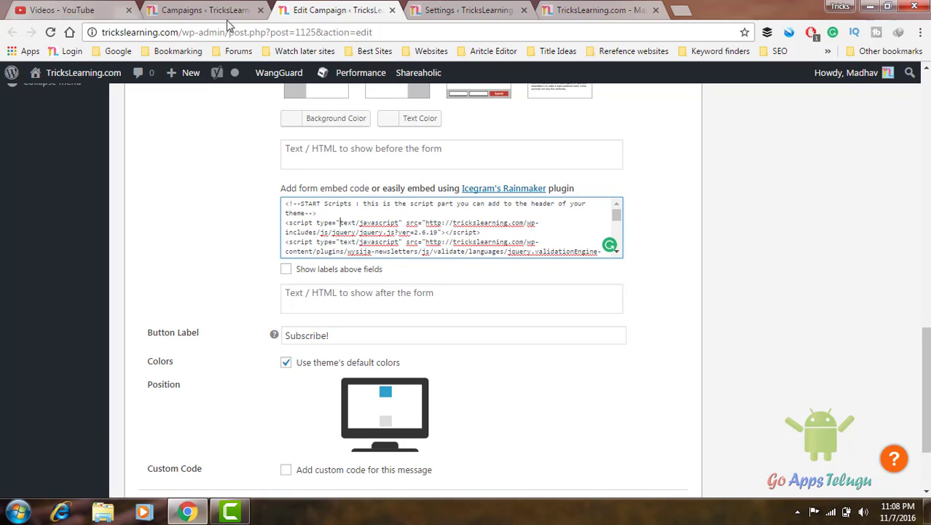
Compare the message's button label, color and position settings with the action bar on the live site.
left_click(594, 10)
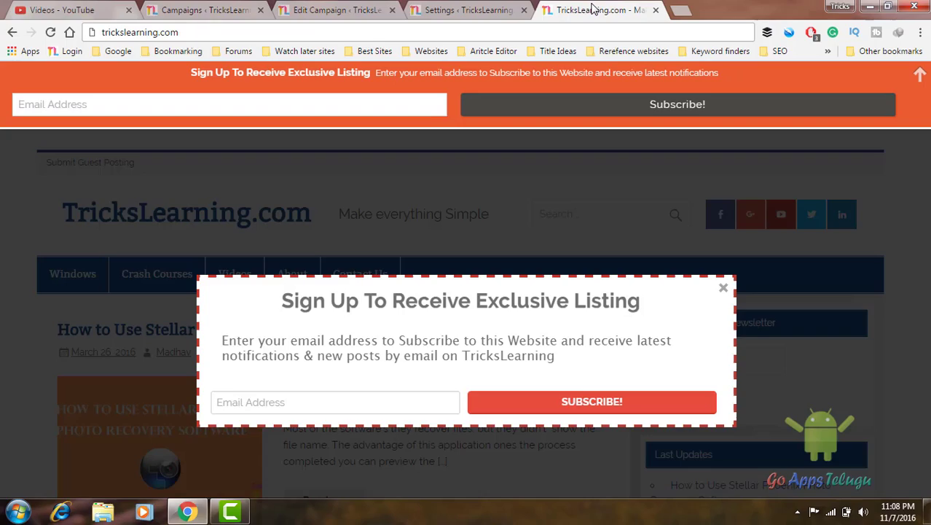
left_click(338, 10)
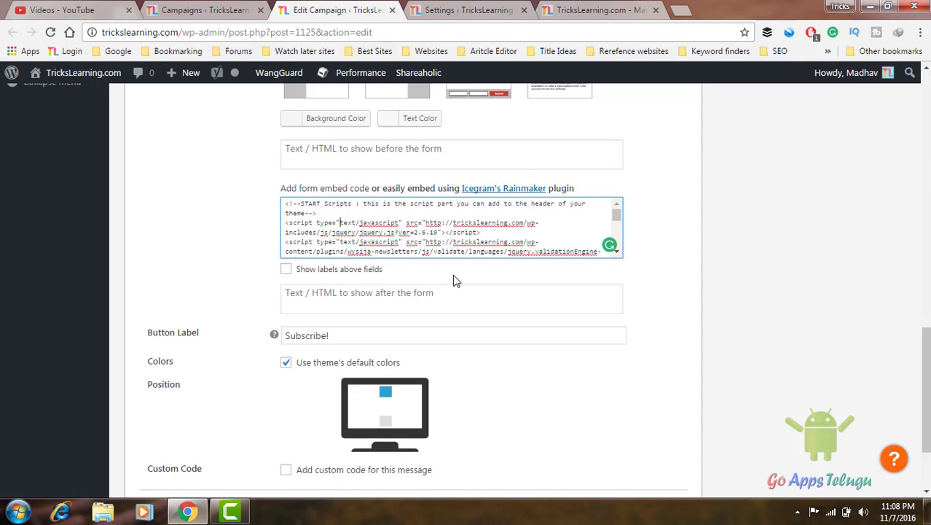
scroll(449, 284, "down", 2)
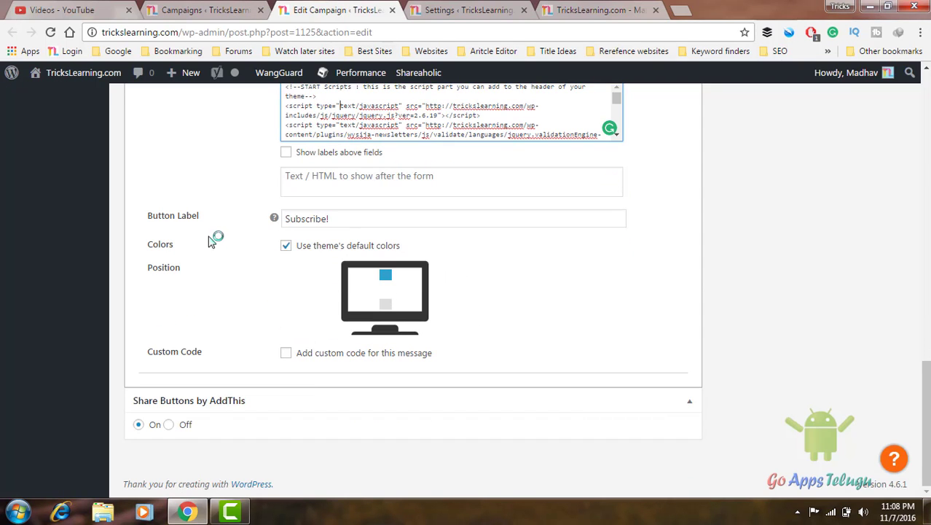
left_click(596, 9)
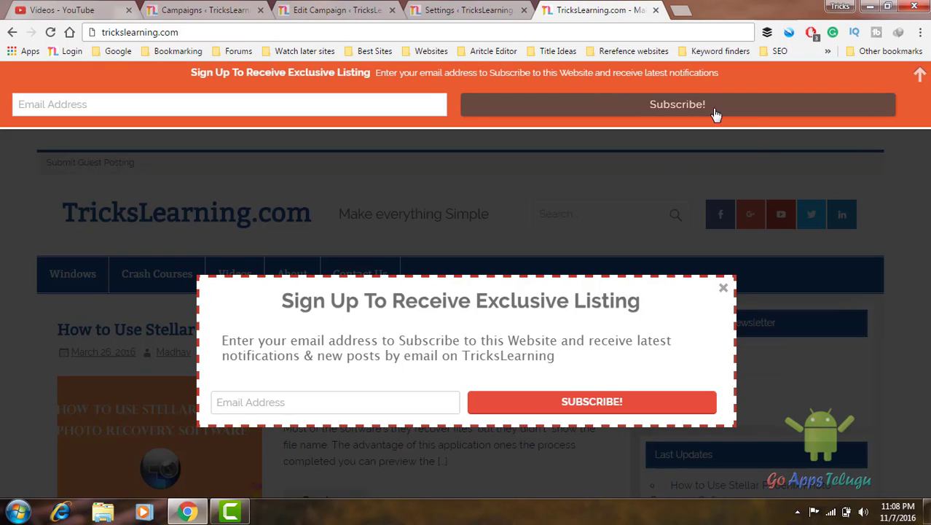
left_click(332, 11)
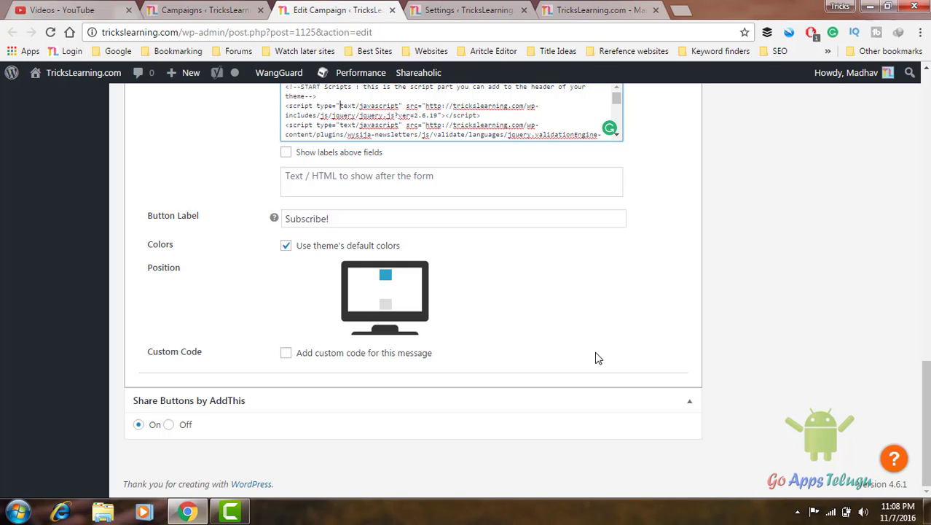
Review the action bar message's type, theme, headline and Show after delay in the campaign editor.
scroll(596, 357, "up", 15)
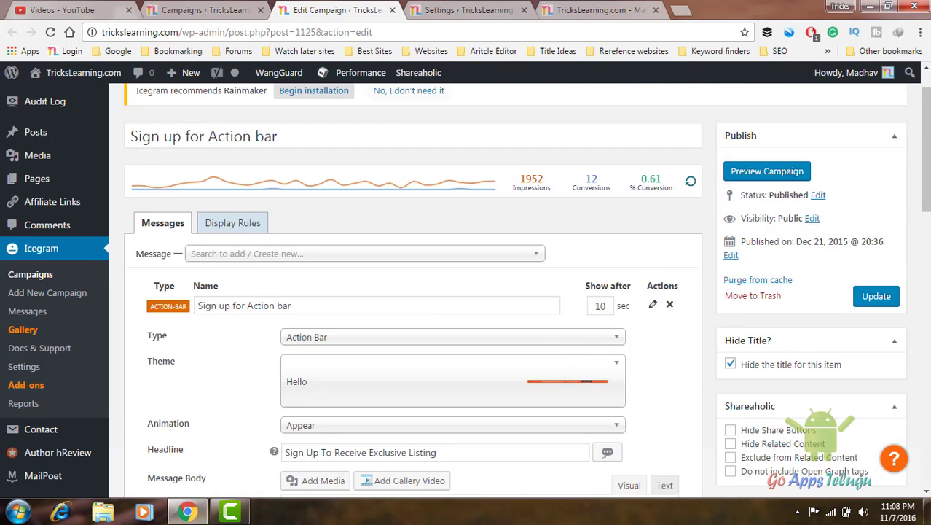
scroll(876, 260, "down", 1)
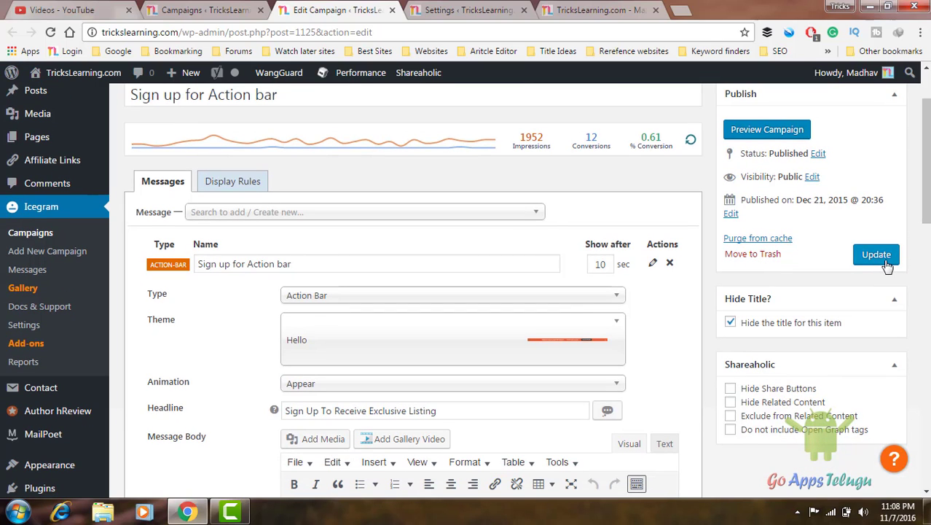
left_click_drag(927, 150, 929, 168)
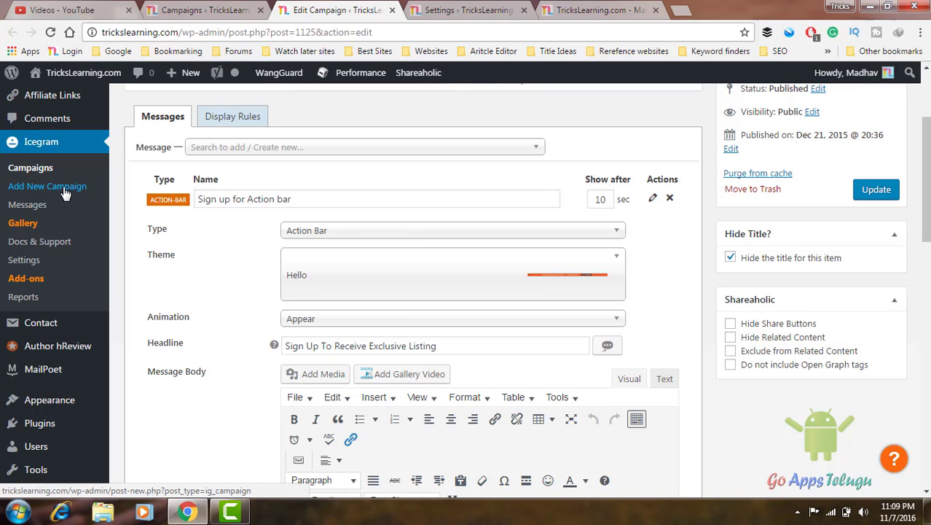
left_click(602, 200)
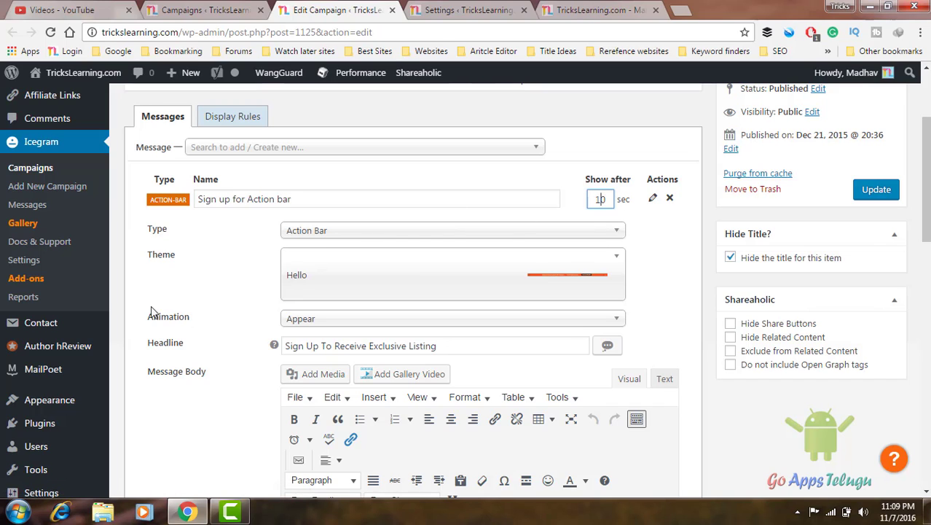
Open Icegram's Messages list and look through the saved messages with their types and themes.
left_click(40, 207)
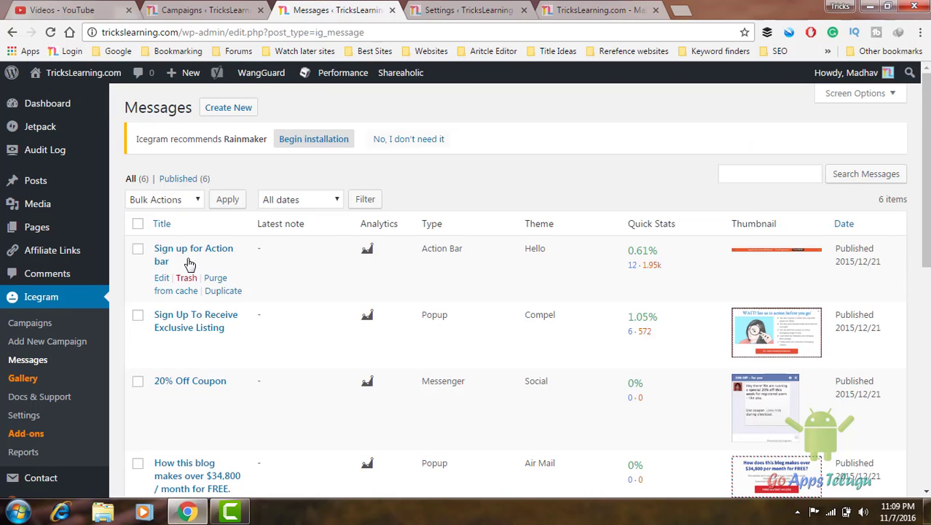
scroll(895, 266, "down", 3)
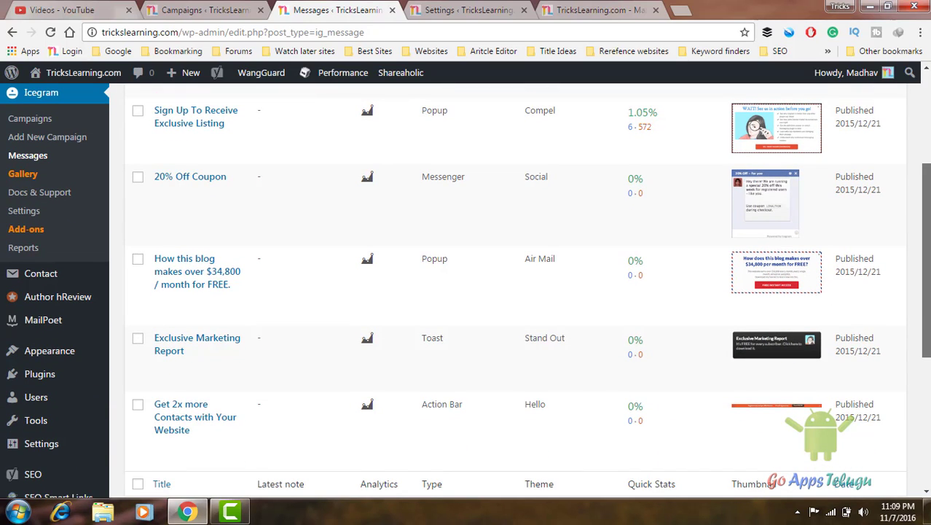
scroll(503, 252, "up", 3)
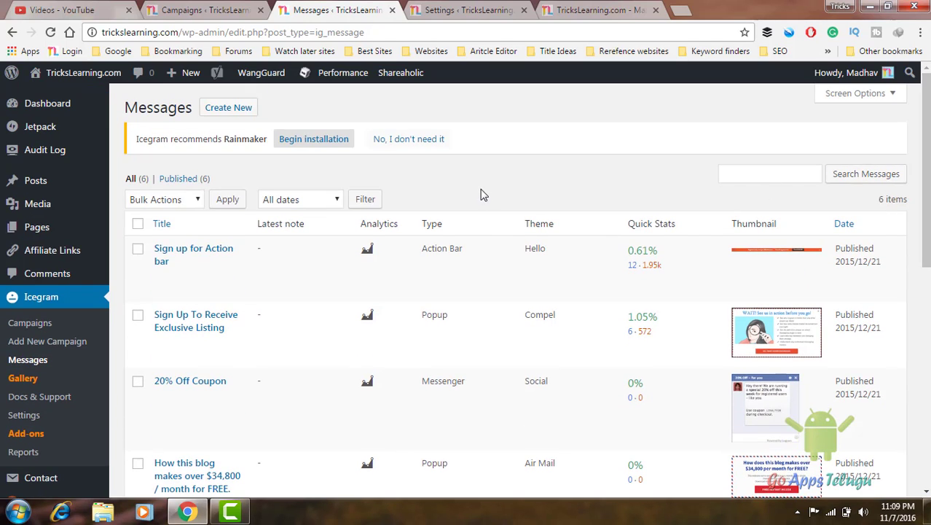
Open Icegram's Campaigns list in a separate browser tab and bring it into view.
right_click(38, 325)
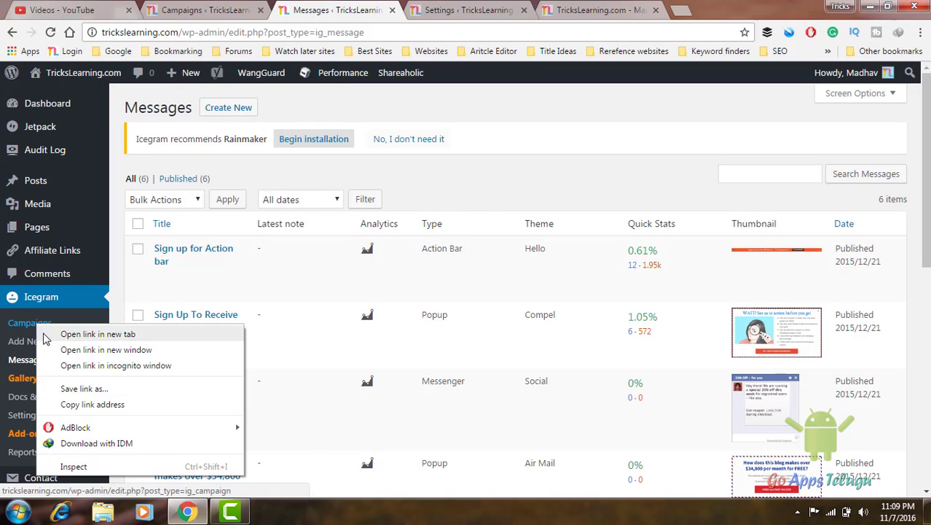
left_click(45, 336)
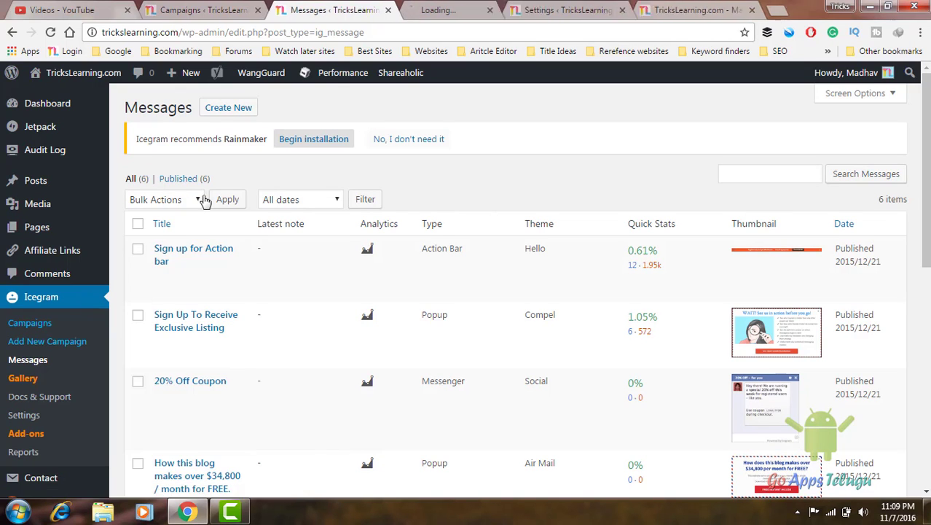
left_click(442, 9)
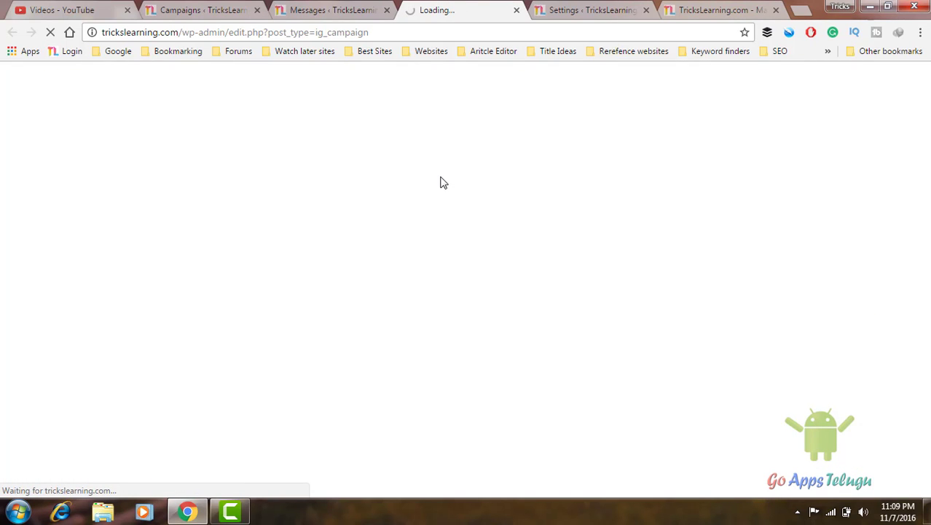
left_click(749, 8)
left_click(457, 18)
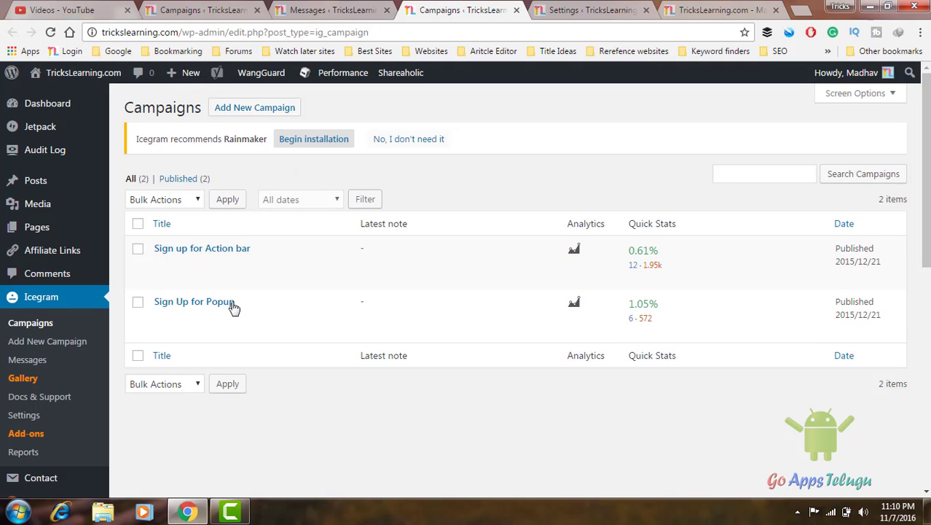
View the analytics report of the Sign up for Action bar campaign, look over its period options and figures, and close it.
mouse_move(177, 255)
left_click(574, 250)
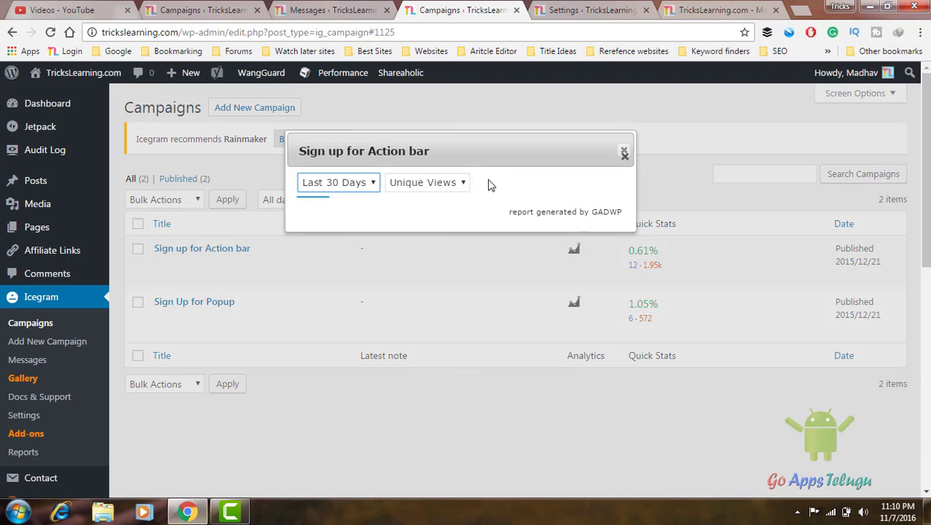
left_click(344, 185)
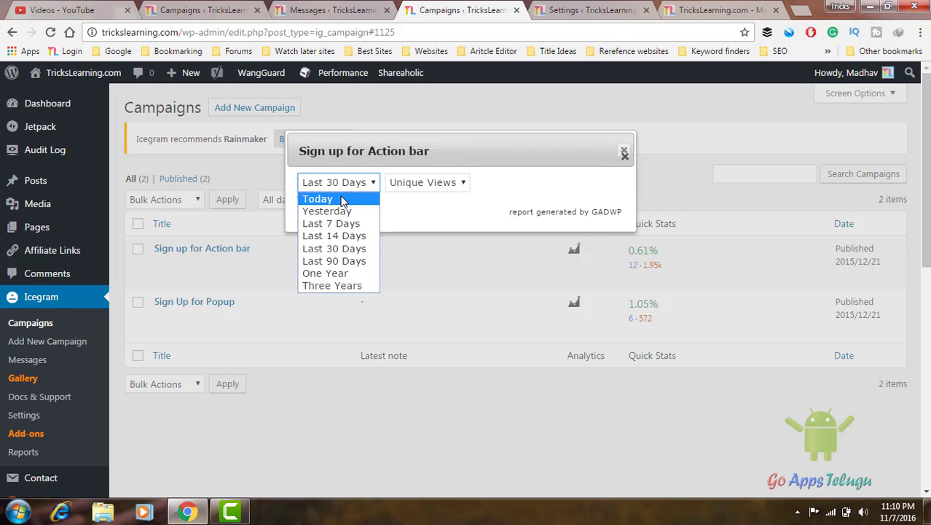
left_click(474, 154)
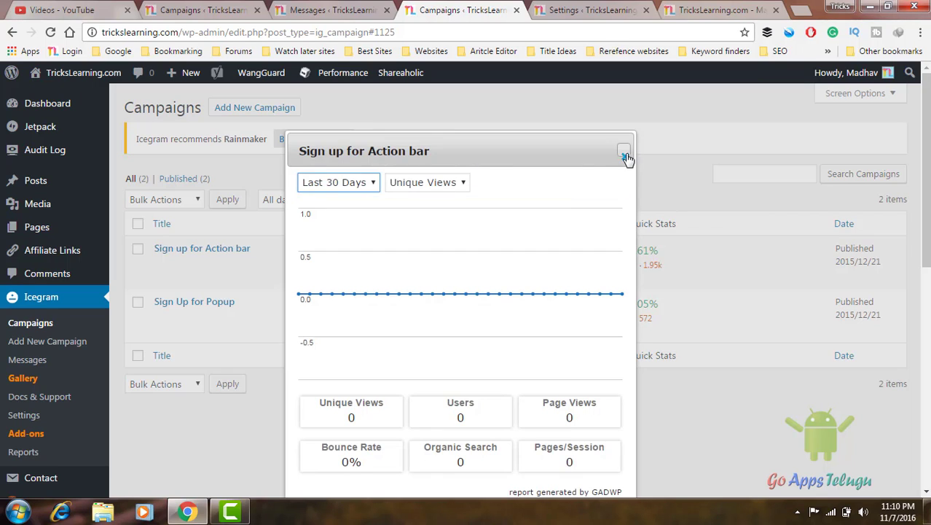
scroll(420, 234, "down", 3)
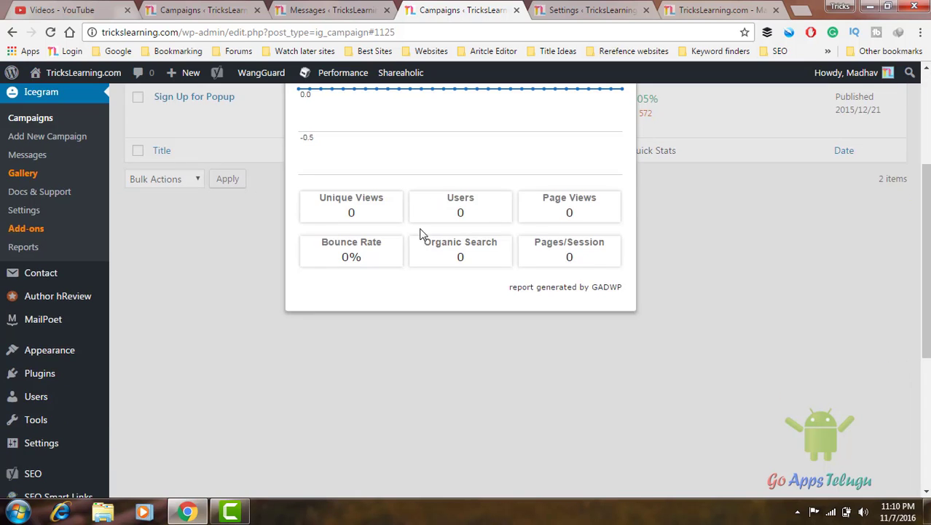
scroll(611, 166, "up", 3)
left_click(626, 156)
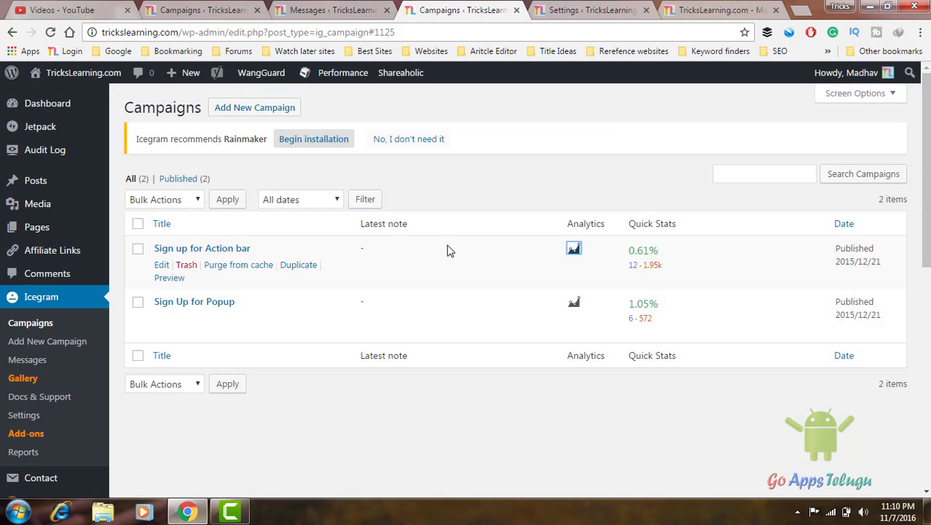
Open the Sign up for Action bar campaign for editing and examine its impressions and conversions graph.
left_click(162, 266)
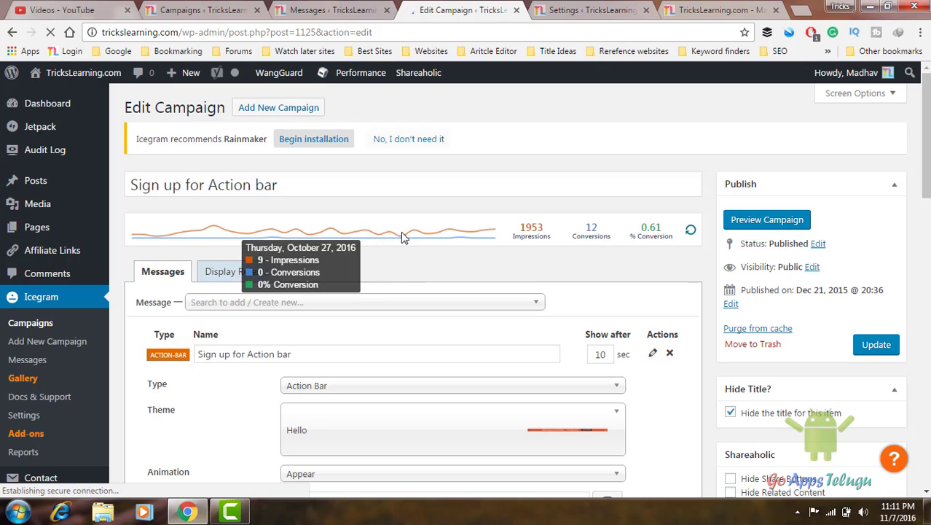
scroll(218, 342, "down", 2)
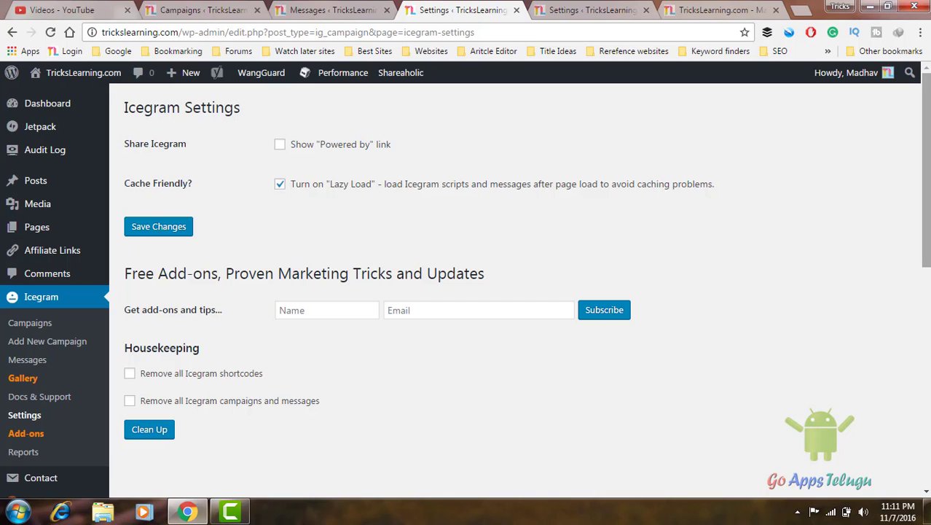
Look through Icegram's general settings, including the link sharing, cache, add-on subscription and housekeeping options.
scroll(510, 291, "down", 3)
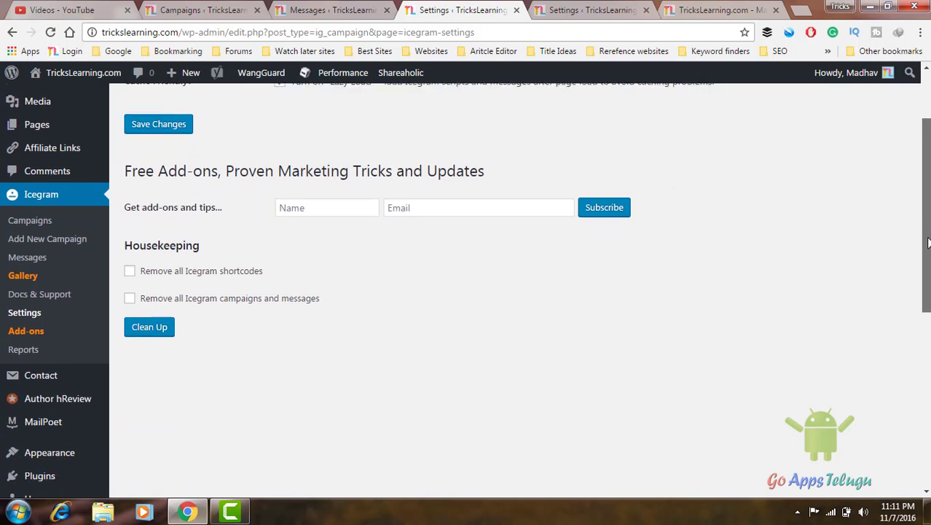
scroll(510, 292, "up", 3)
scroll(437, 217, "down", 3)
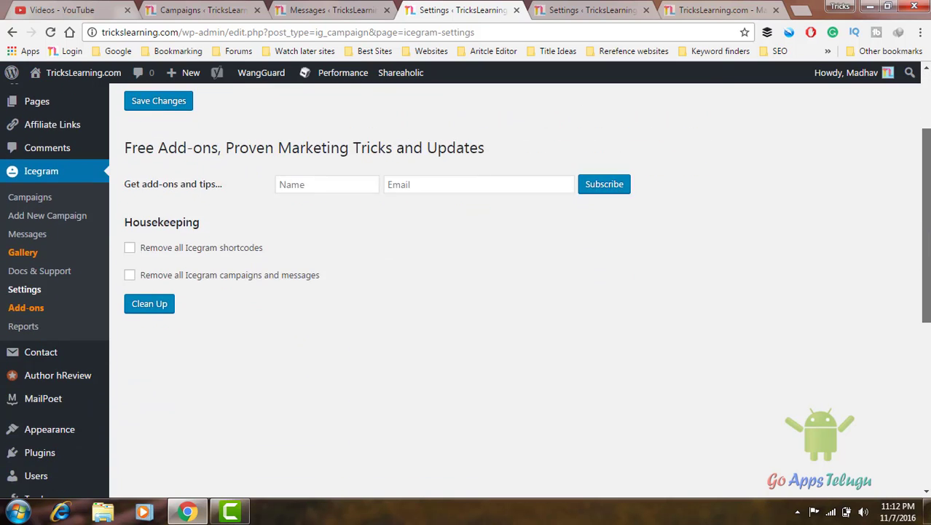
scroll(437, 217, "up", 3)
scroll(420, 260, "down", 9)
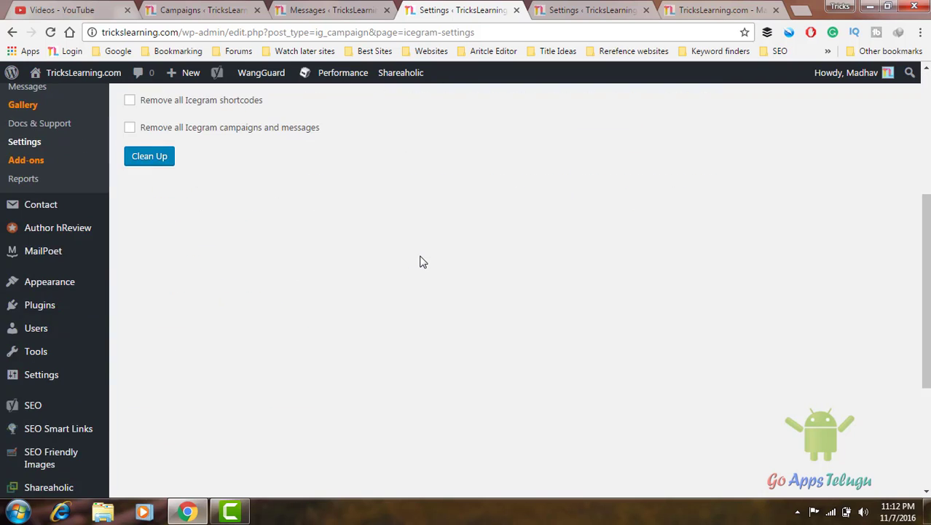
scroll(420, 260, "up", 6)
scroll(420, 260, "up", 4)
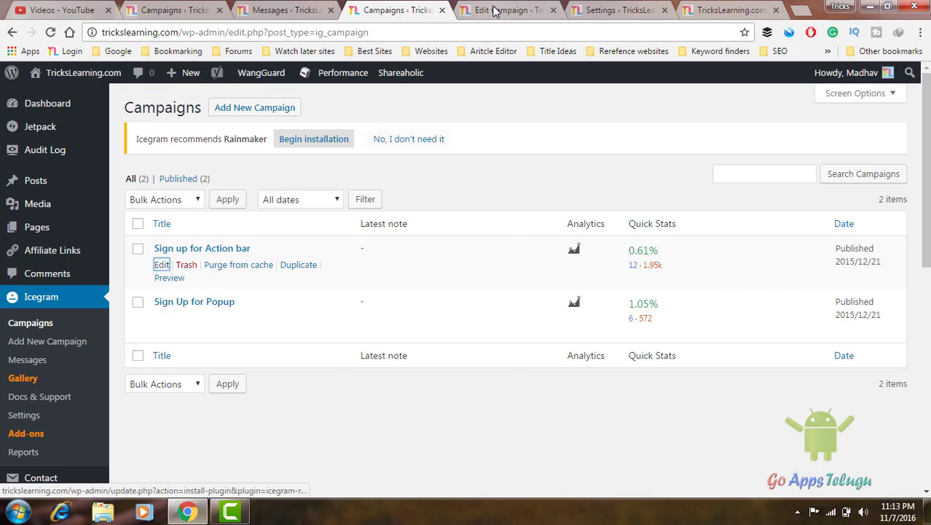
Open the action bar campaign's display rules and examine the page list under the Sitewide option.
key("ctrl+Tab")
scroll(422, 289, "down", 1)
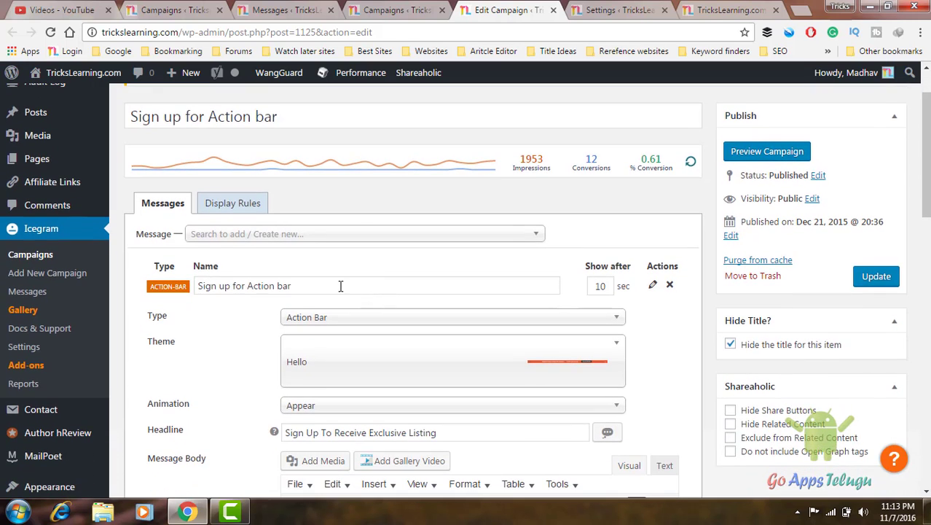
left_click(245, 208)
scroll(220, 372, "down", 1)
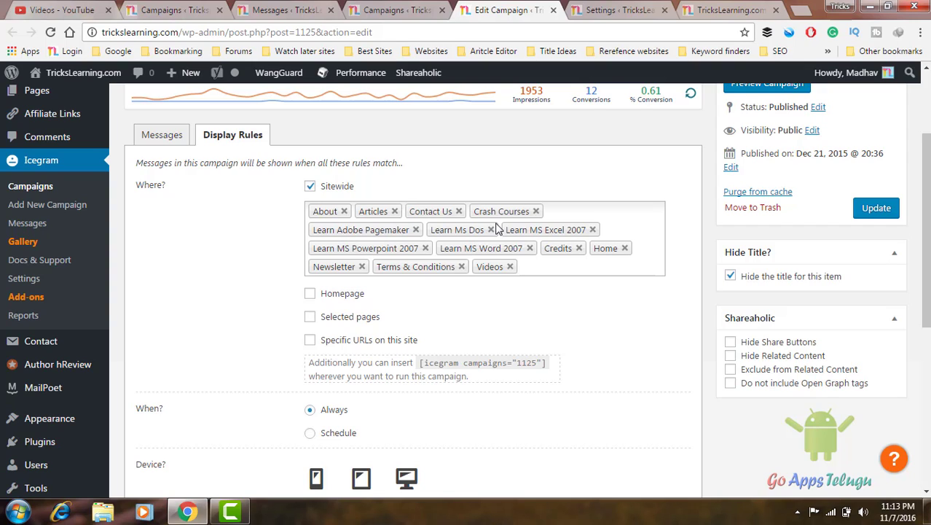
left_click(567, 268)
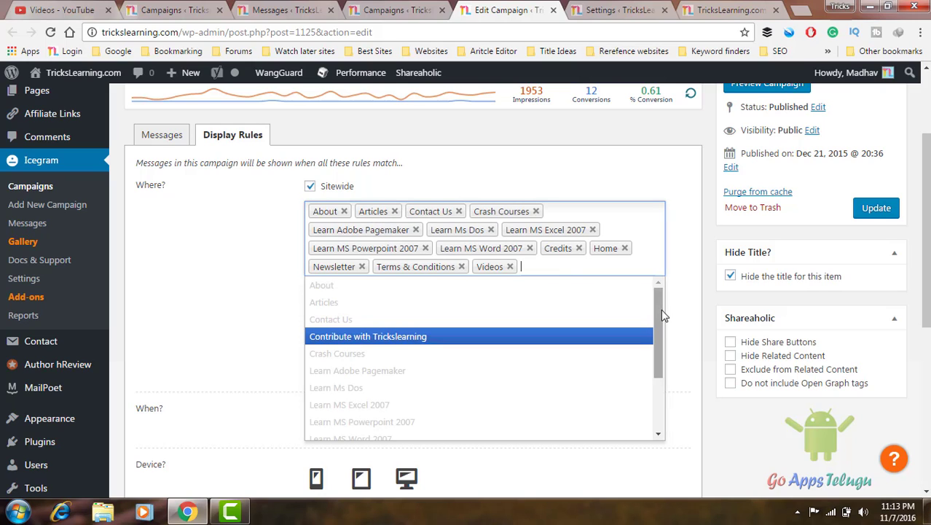
left_click_drag(661, 309, 661, 286)
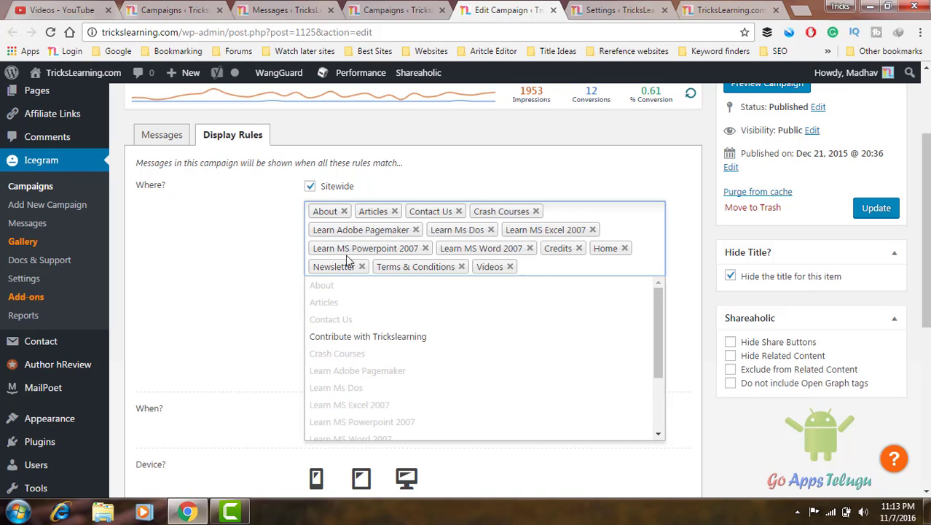
left_click(283, 310)
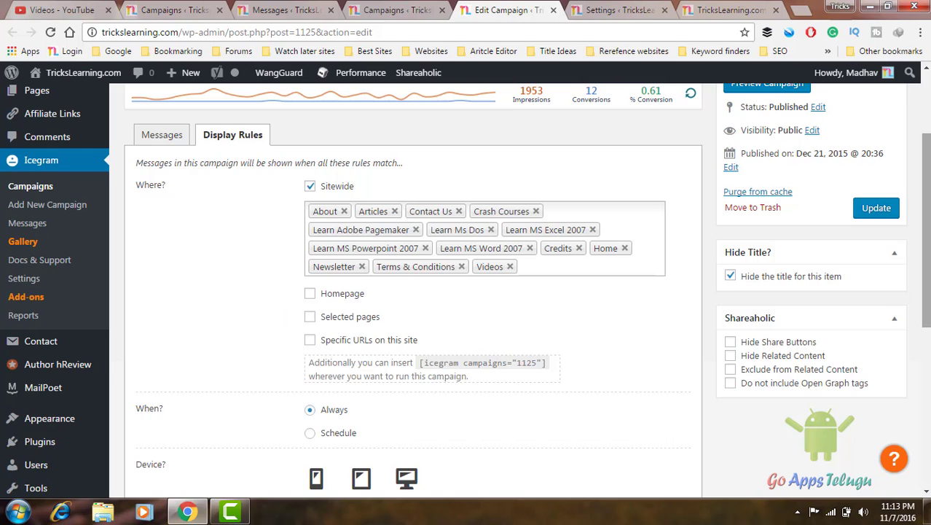
Try the Schedule option for when the campaign is shown, and switch back to Always.
scroll(412, 292, "down", 3)
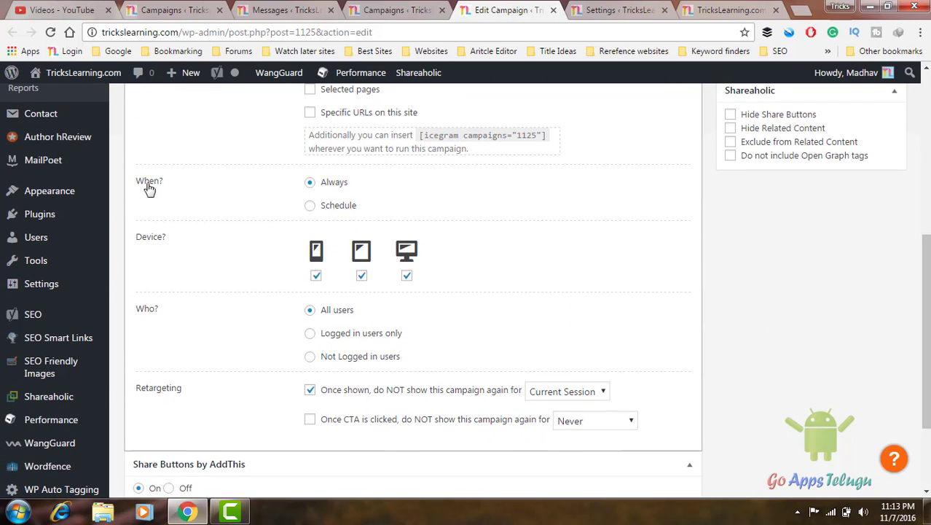
left_click(335, 207)
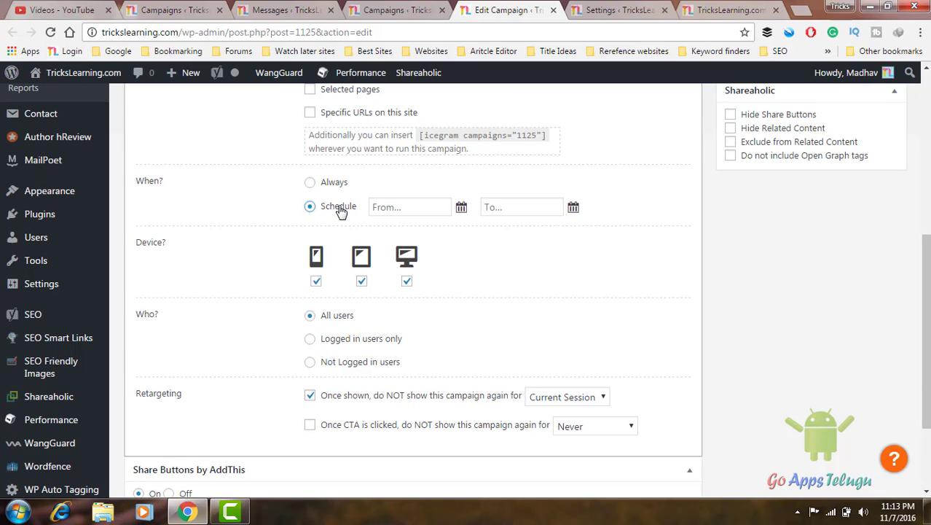
left_click(338, 183)
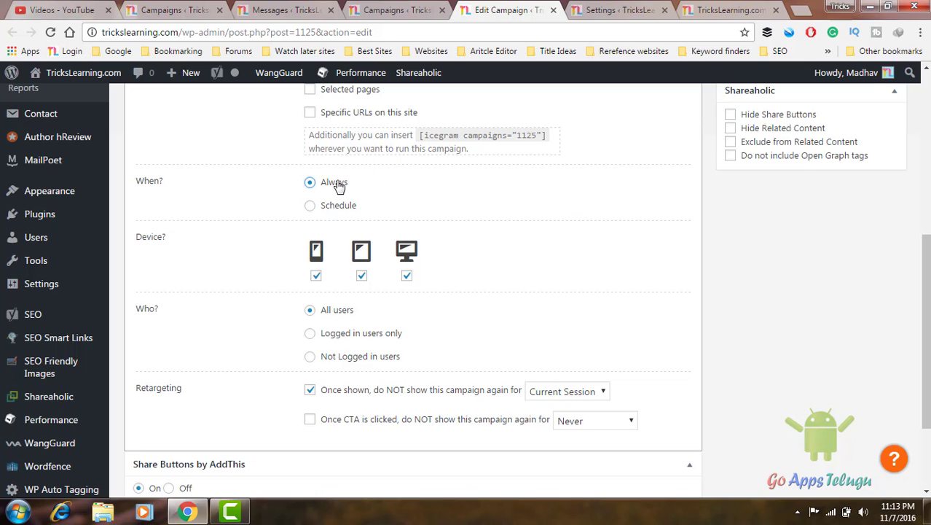
Review the campaign's device, user and retargeting rules, selecting Current Session as the period for not showing it again.
scroll(881, 286, "down", 1)
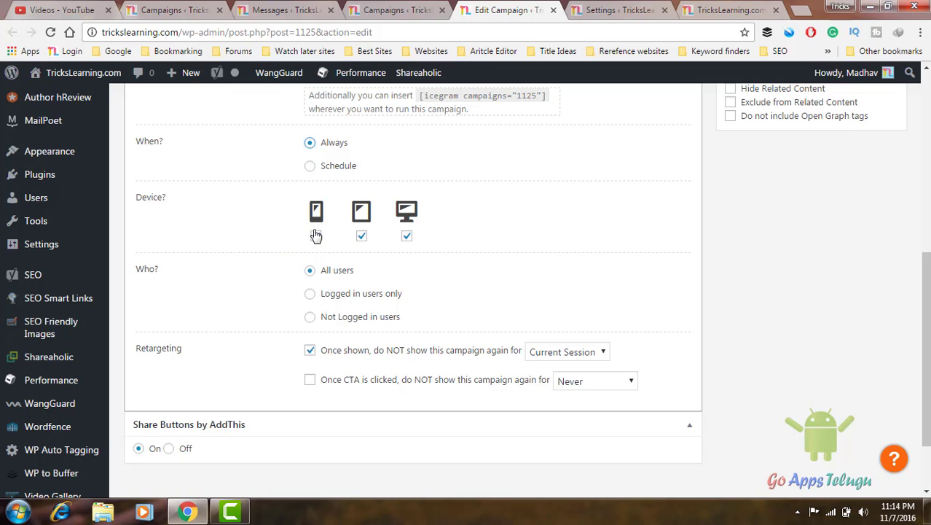
scroll(925, 350, "down", 1)
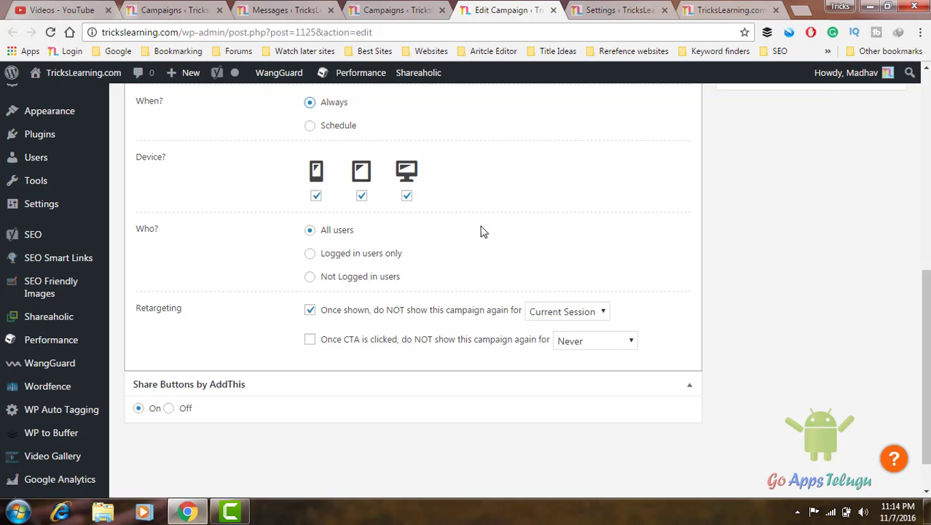
scroll(842, 281, "down", 1)
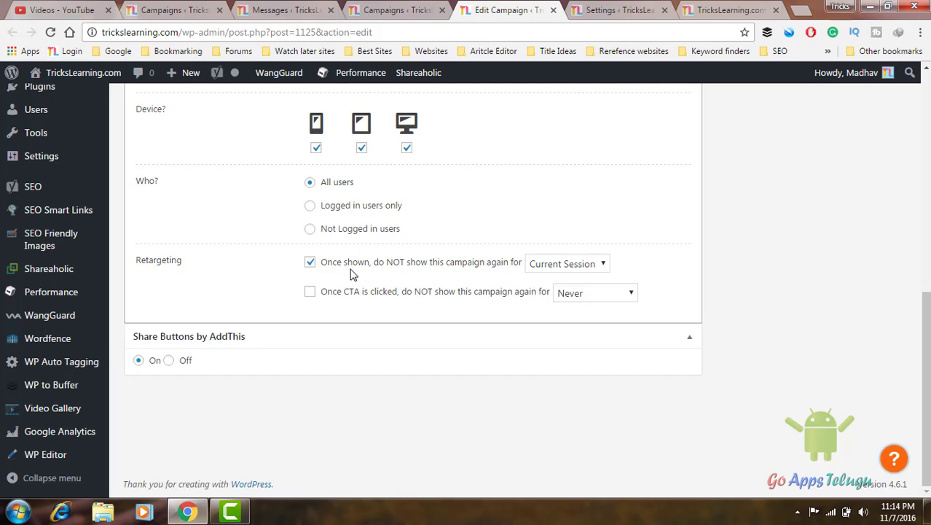
left_click(560, 265)
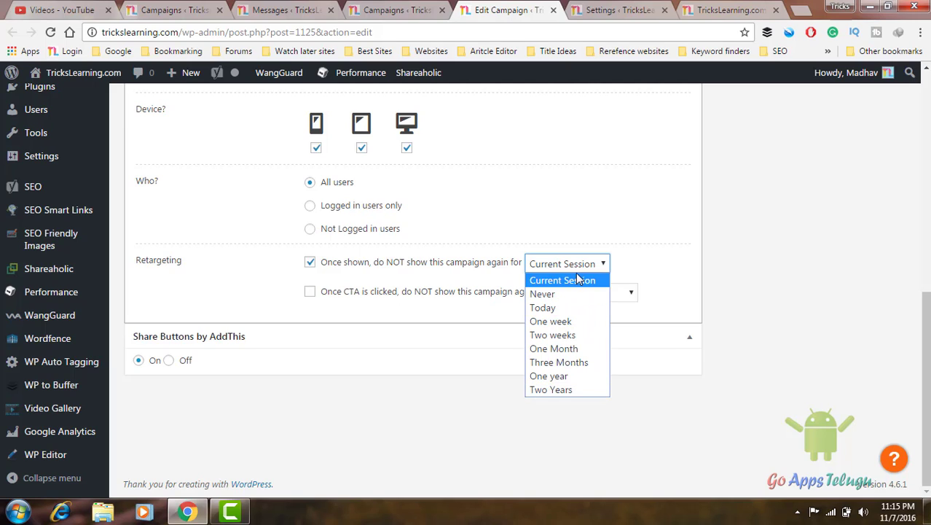
left_click(576, 281)
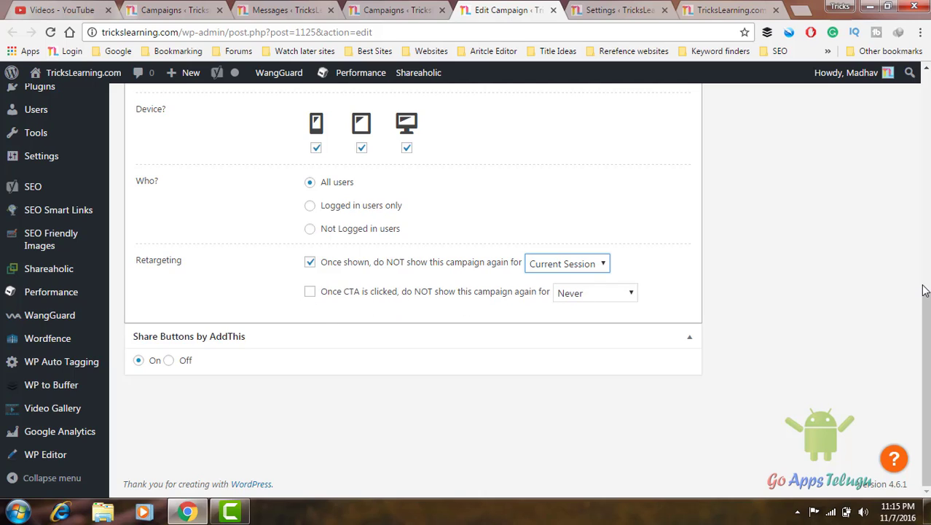
left_click_drag(922, 389, 922, 170)
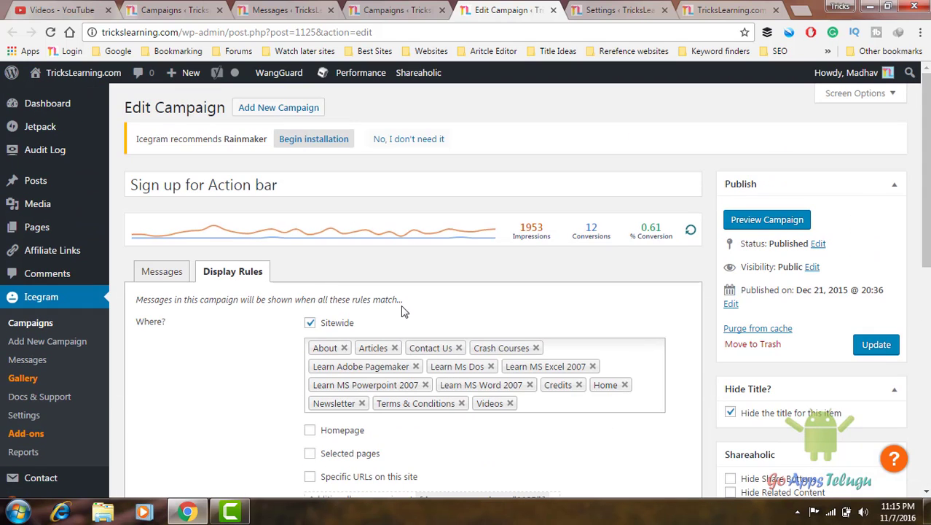